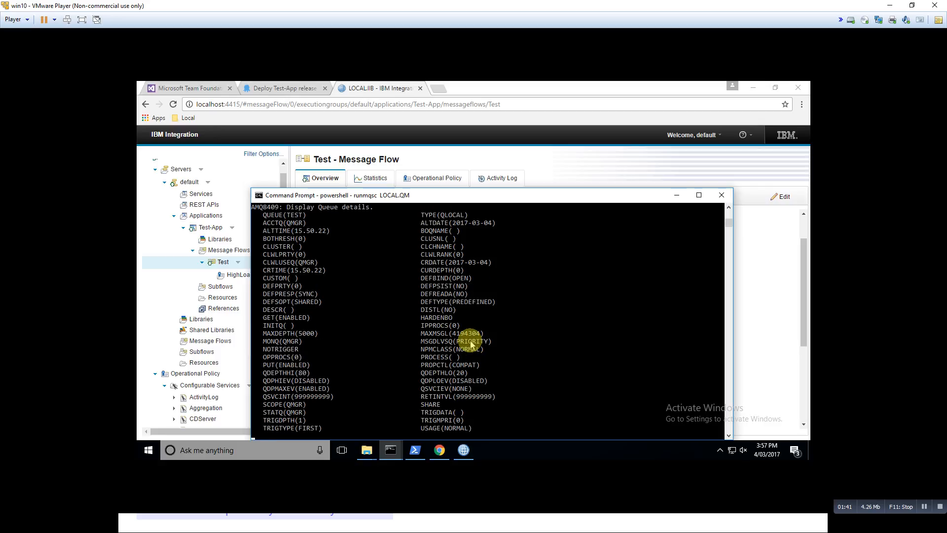
# Delete the local queue TEST from the LOCAL.QM queue manager with DELETE QLOCAL(TEST)
pyautogui.press('Return')
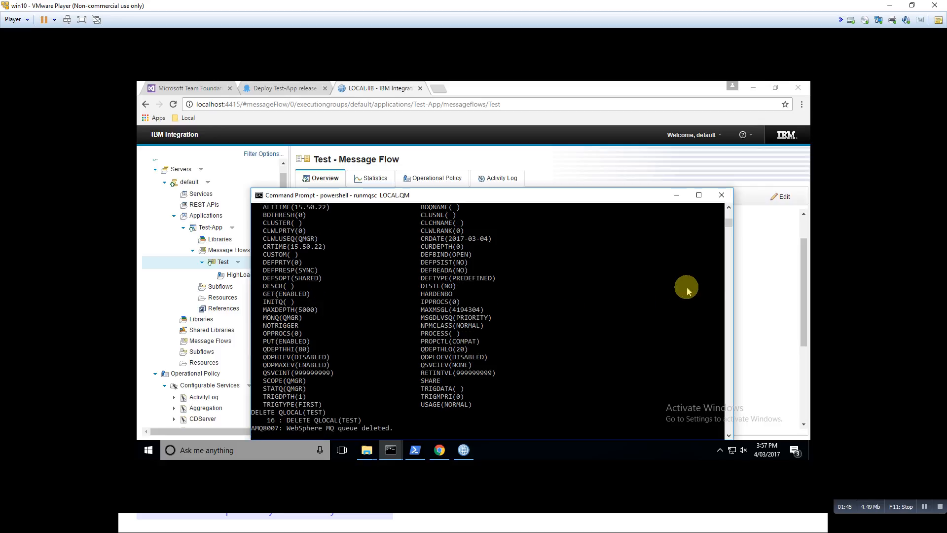
# Switch to the IBM Integration web console and delete the Test-App application from the default server
pyautogui.click(780, 284)
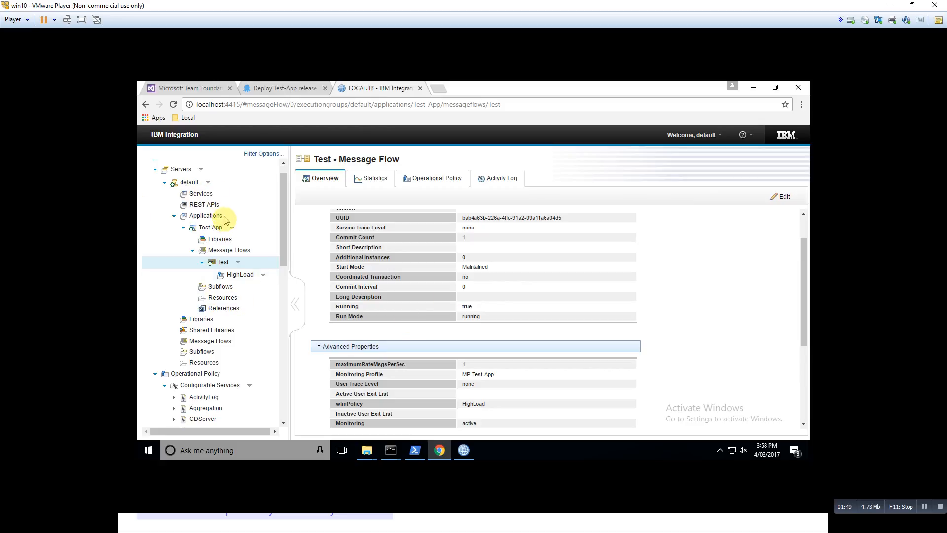
pyautogui.click(232, 228)
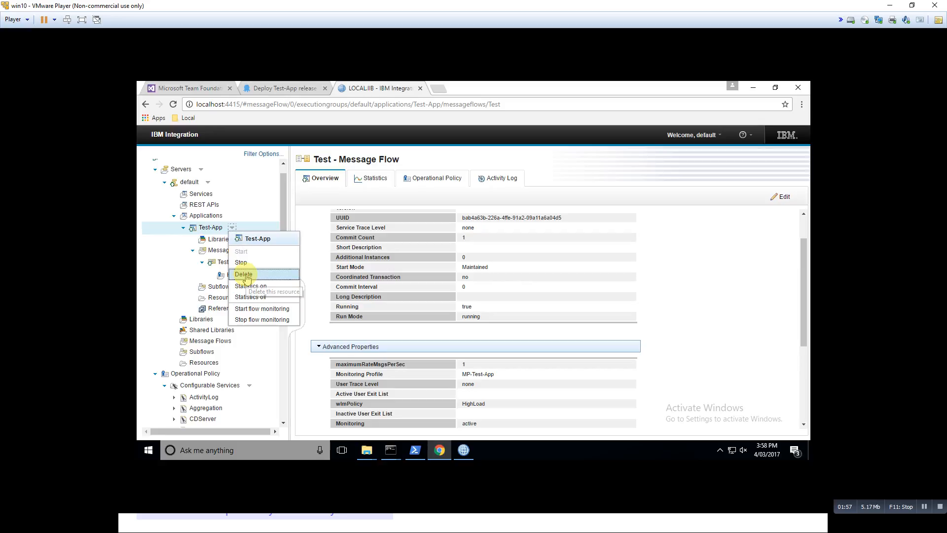
pyautogui.click(245, 276)
pyautogui.click(527, 297)
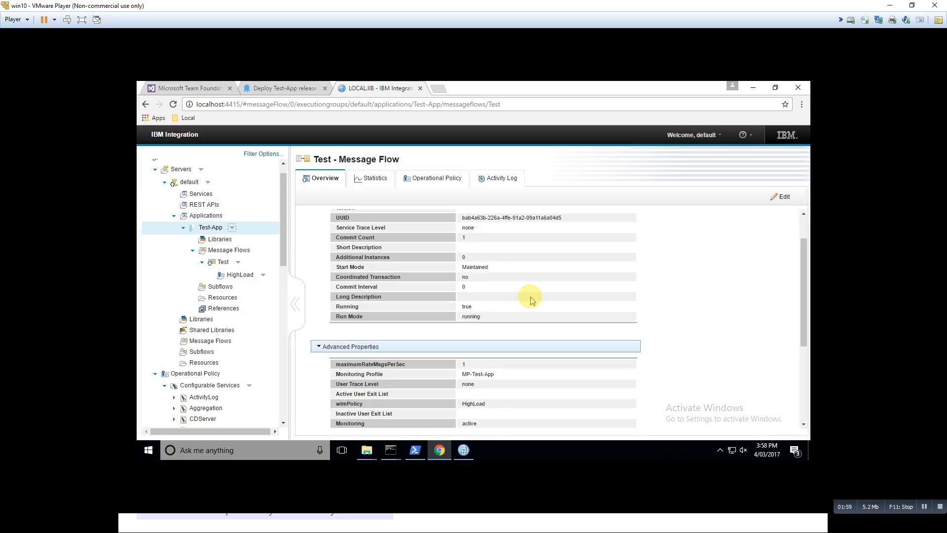
# Load the LOCAL.IIB integration node overview in the web console to refresh the resource tree
pyautogui.hotkey('alt', 'Tab')
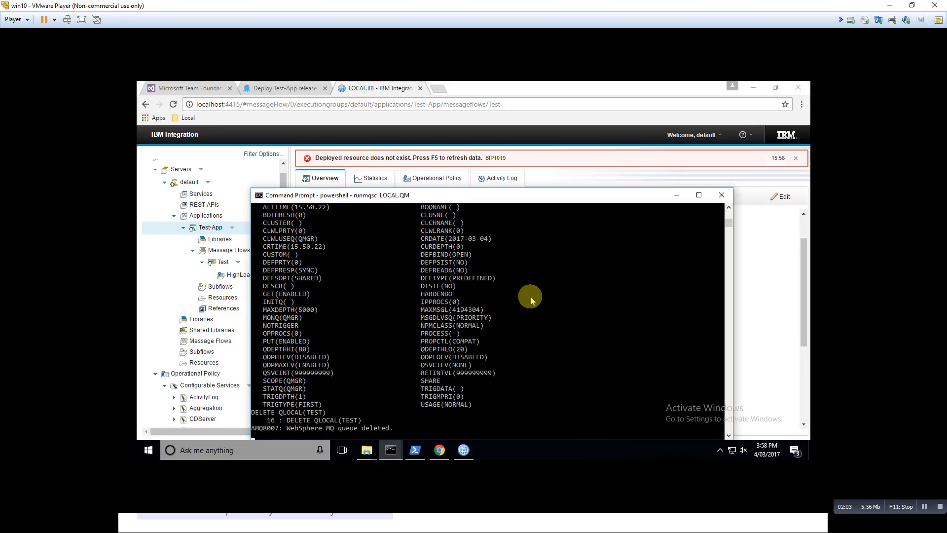
pyautogui.hotkey('alt', 'Tab')
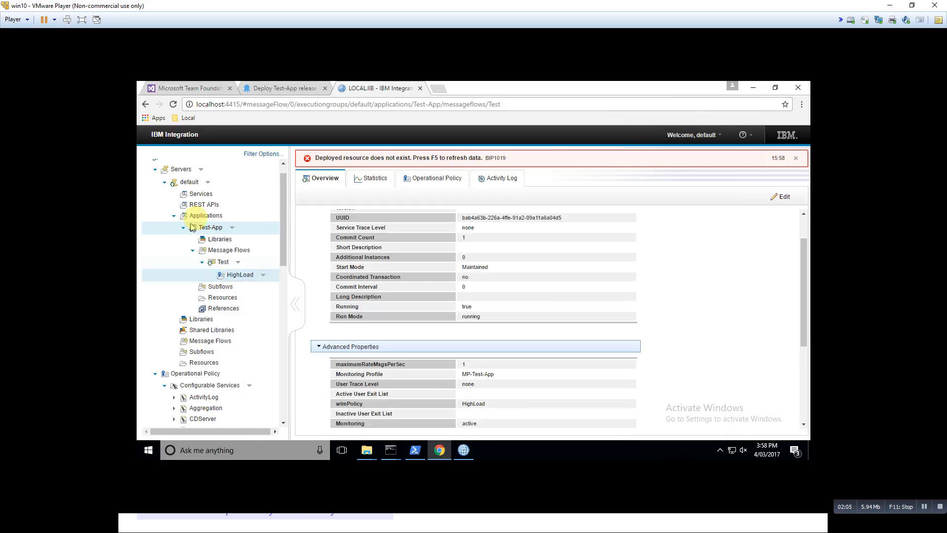
pyautogui.click(303, 104)
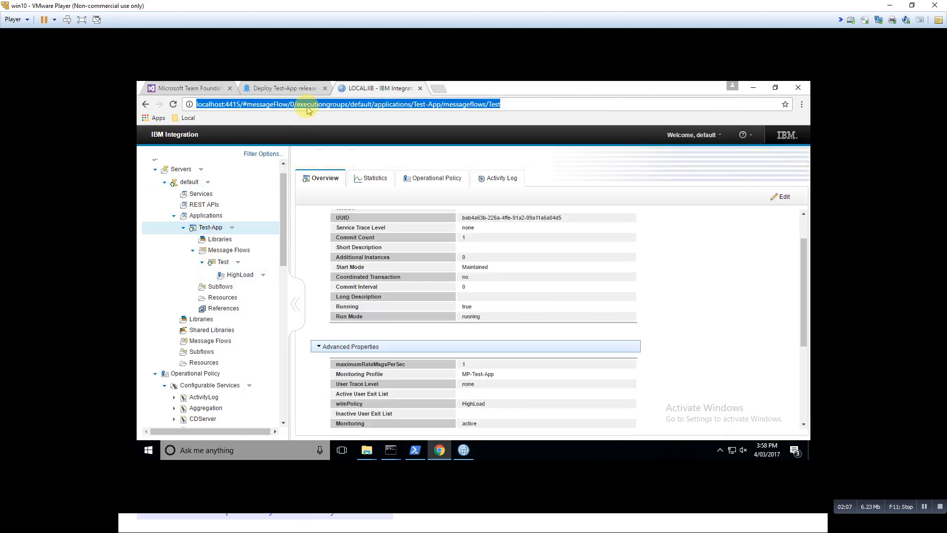
pyautogui.press('Return')
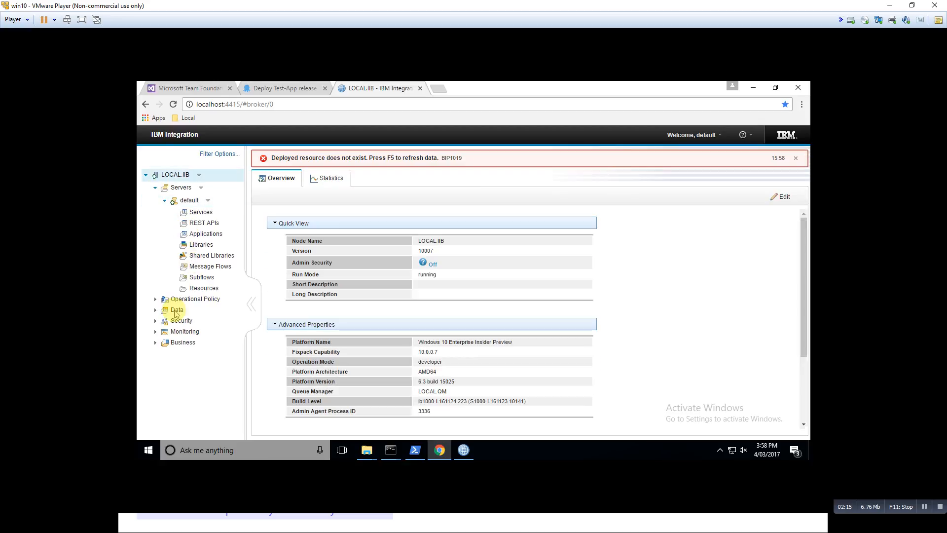
# Delete the HighLoad workload management policy from the node's operational policies
pyautogui.click(155, 299)
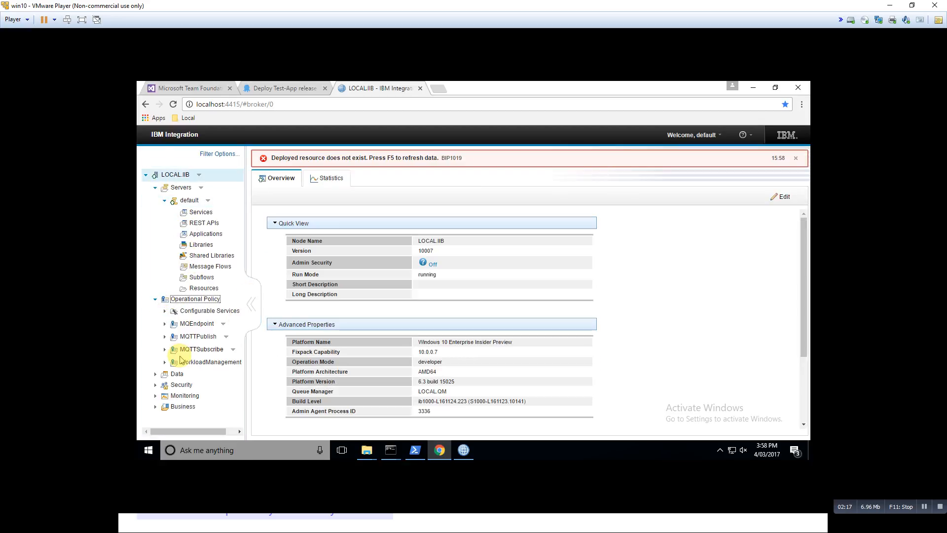
pyautogui.click(164, 362)
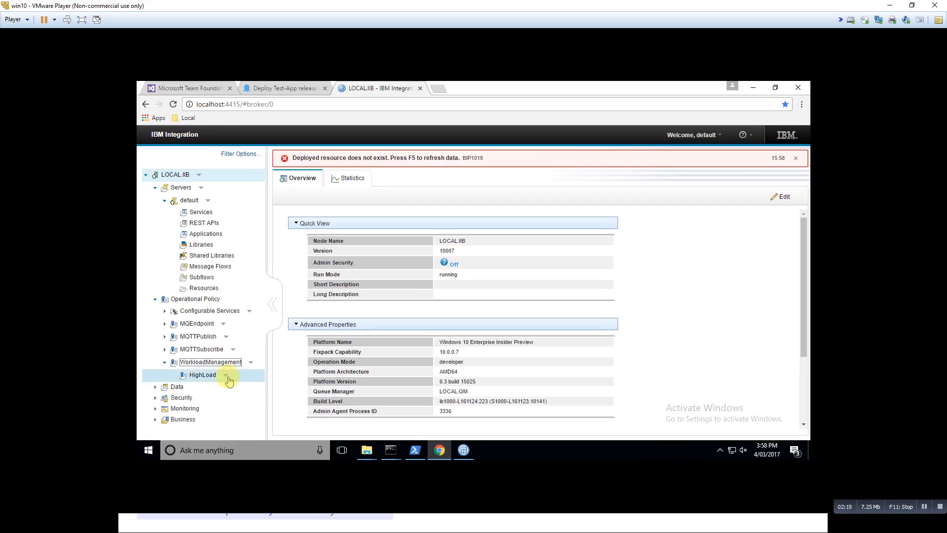
pyautogui.click(226, 374)
pyautogui.click(237, 399)
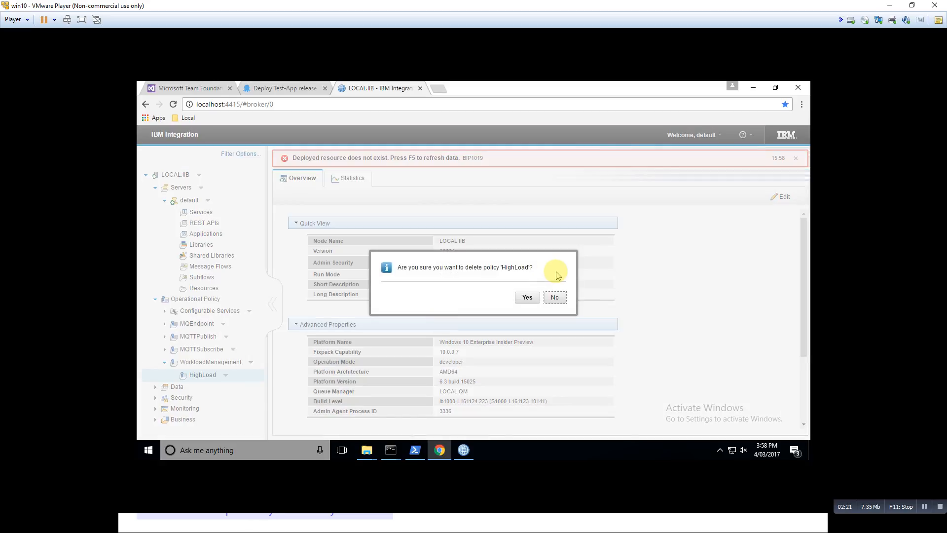
pyautogui.click(527, 298)
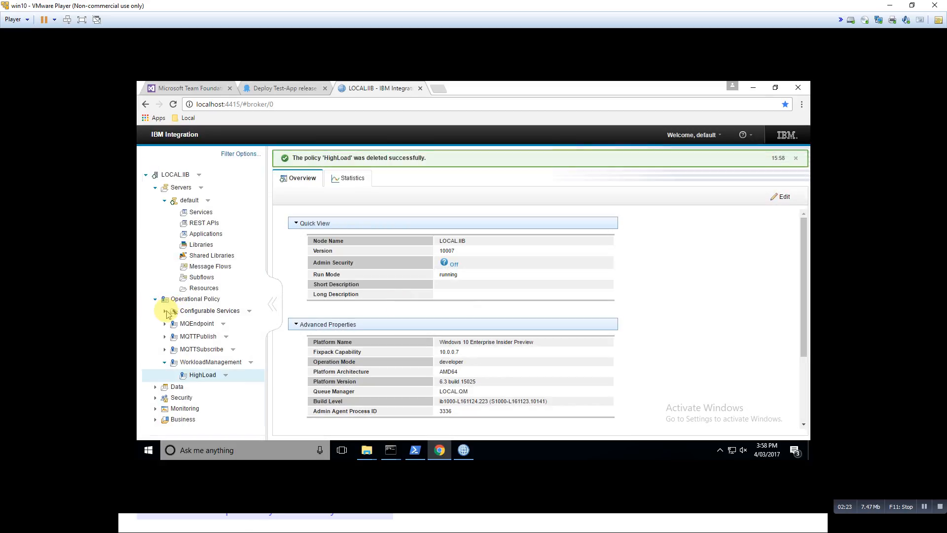
# Delete the UDCS-Test-App configurable service from the UserDefined services
pyautogui.moveTo(257, 271); pyautogui.dragTo(268, 392)
pyautogui.click(174, 347)
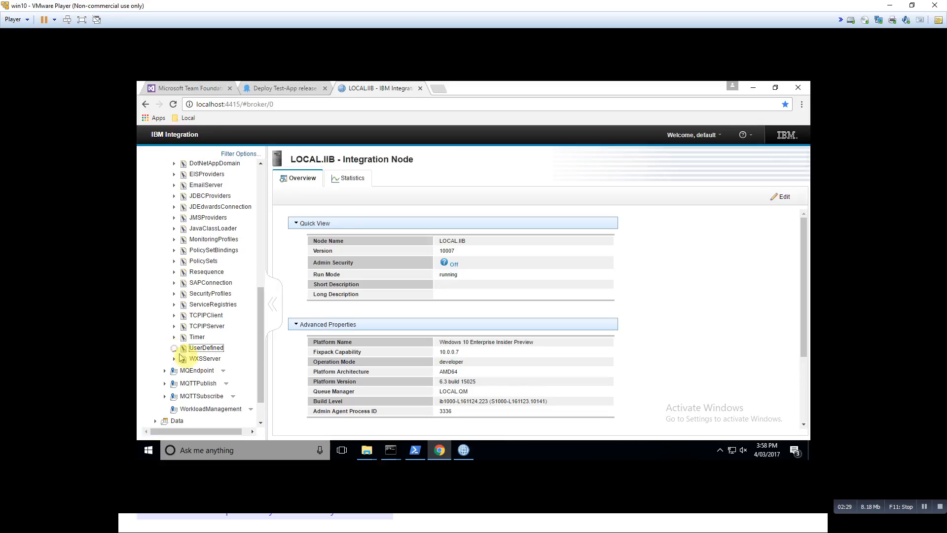
pyautogui.click(251, 361)
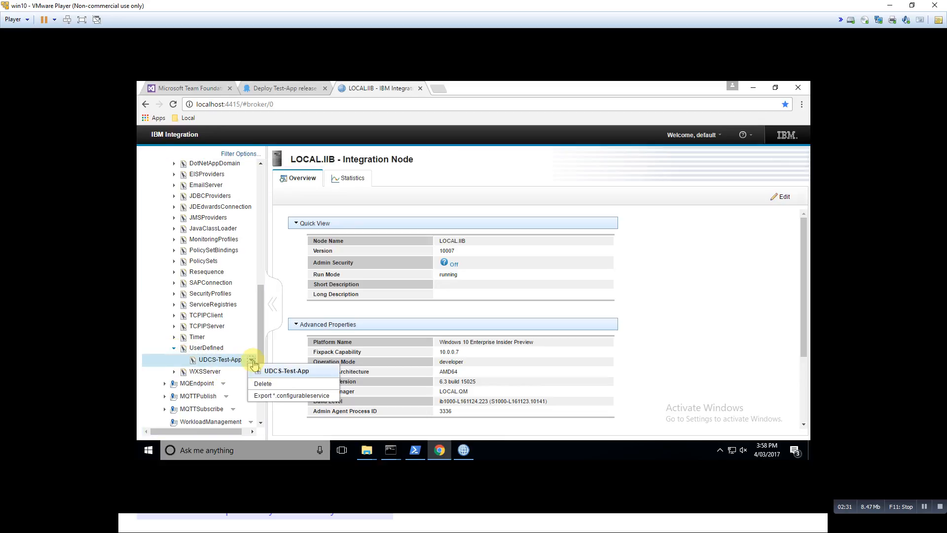
pyautogui.click(262, 386)
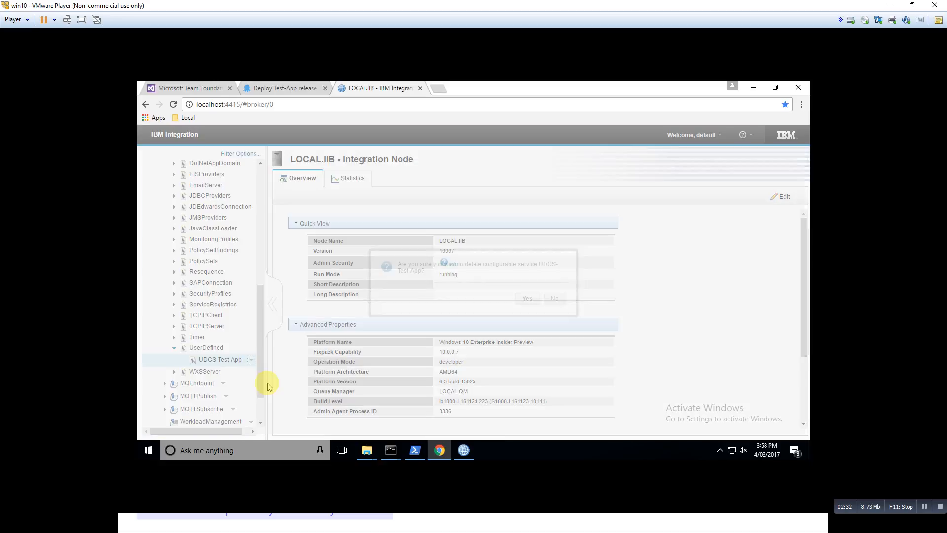
pyautogui.click(527, 297)
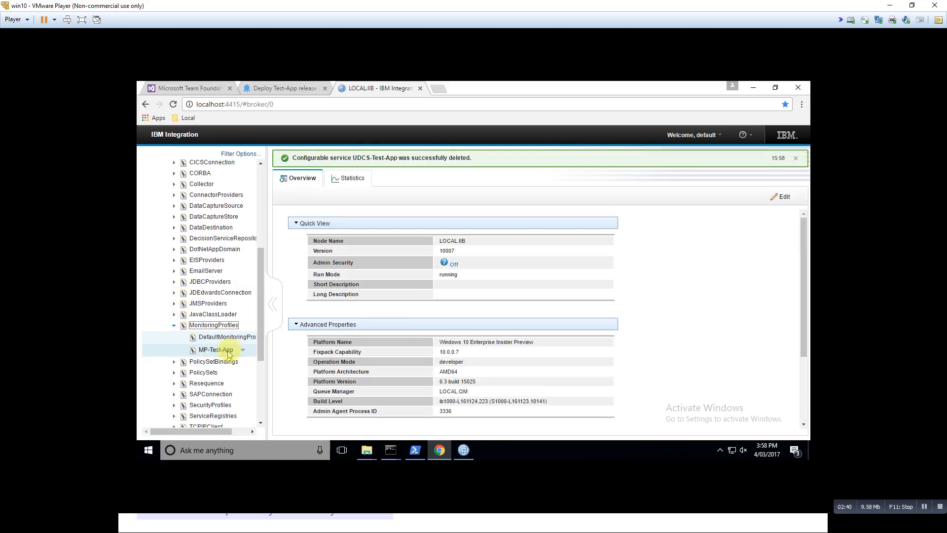
# Delete the MP-Test-App configurable service from MonitoringProfiles and collapse that group
pyautogui.click(243, 349)
pyautogui.click(253, 373)
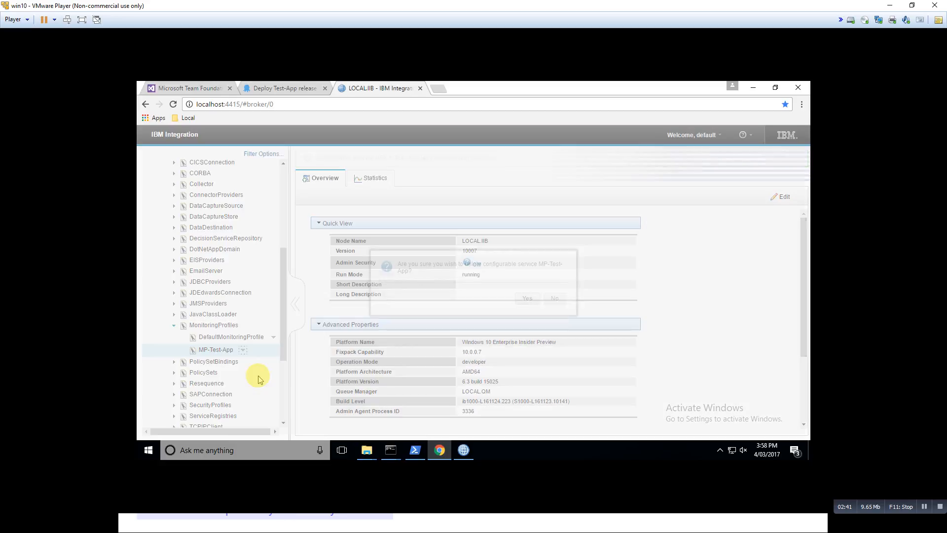
pyautogui.click(527, 298)
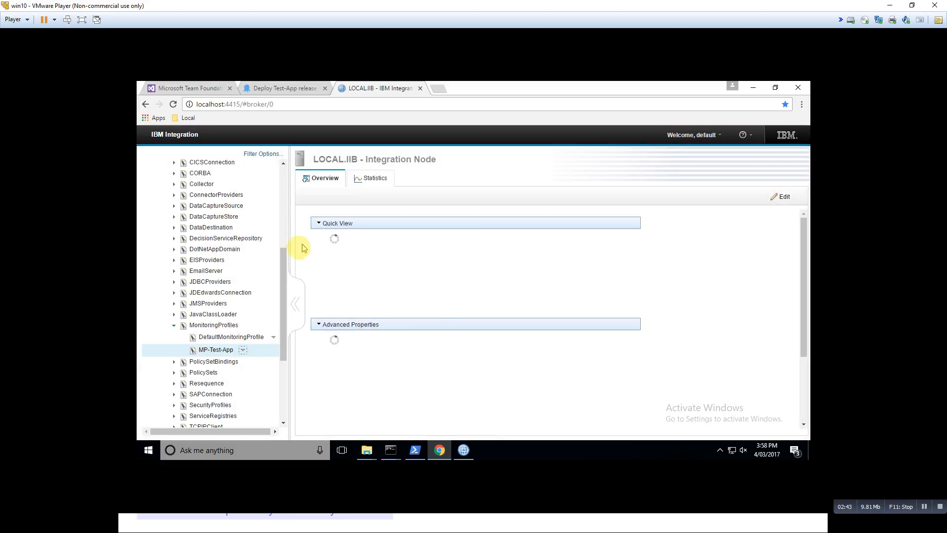
pyautogui.moveTo(283, 262); pyautogui.dragTo(284, 231)
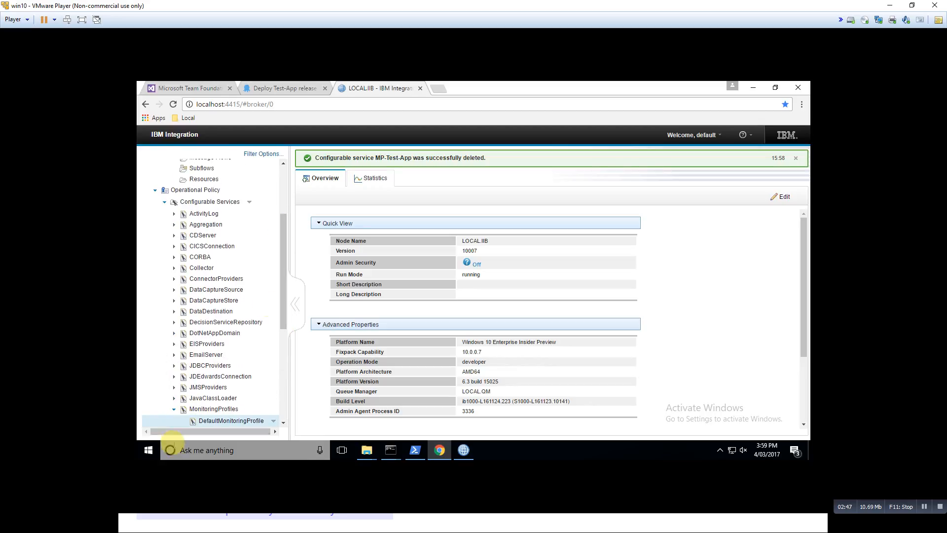
pyautogui.click(174, 410)
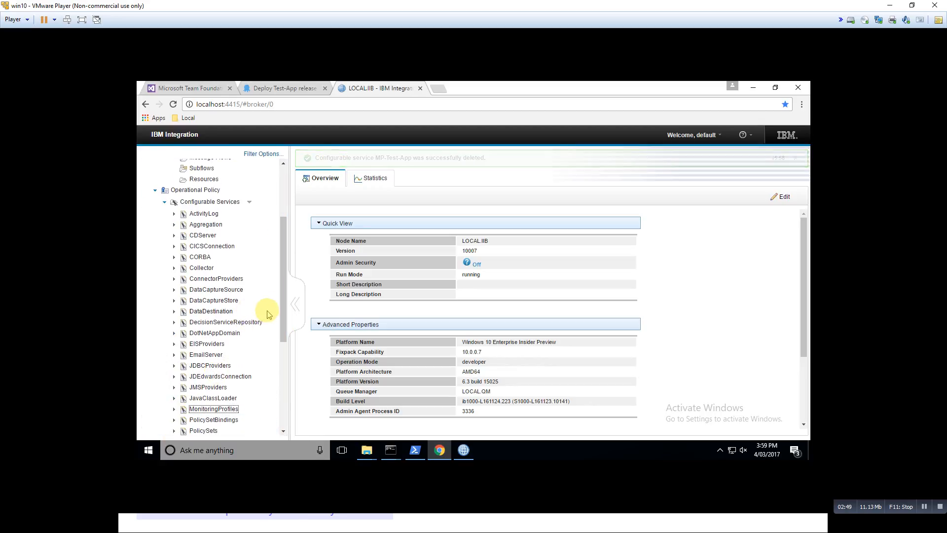
pyautogui.moveTo(284, 304); pyautogui.dragTo(283, 247)
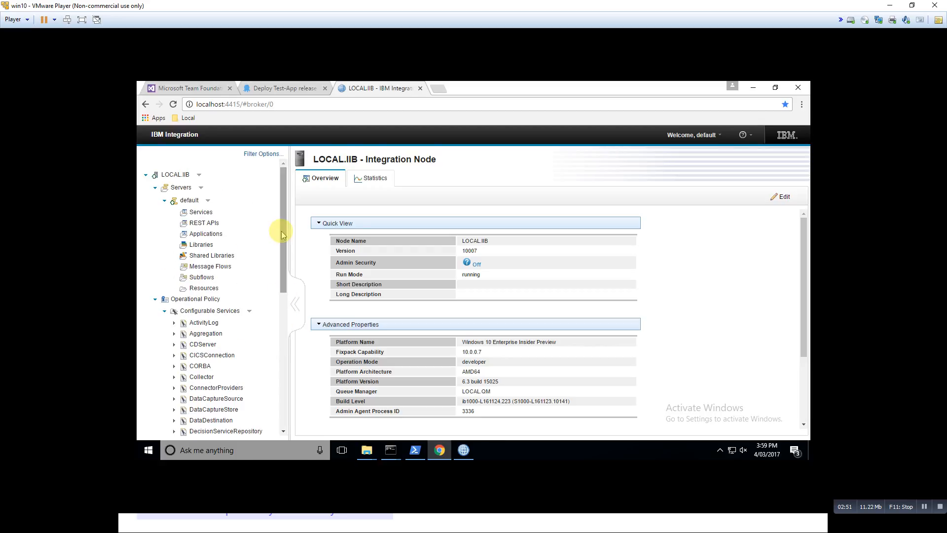
# In IBM Integration Toolkit, copy the HTTPInput node's short description into its long description as "HTTPInput" and save Test.msgflow
pyautogui.click(465, 455)
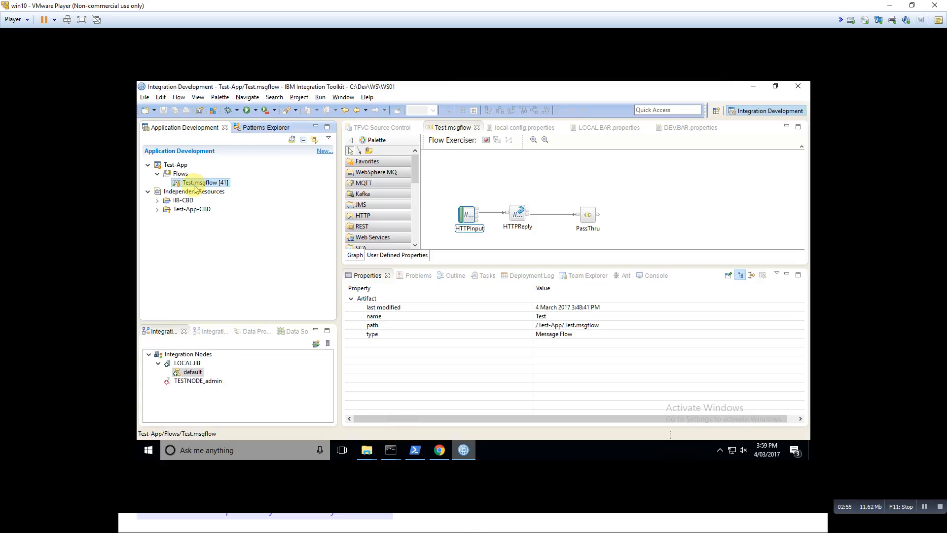
pyautogui.click(465, 220)
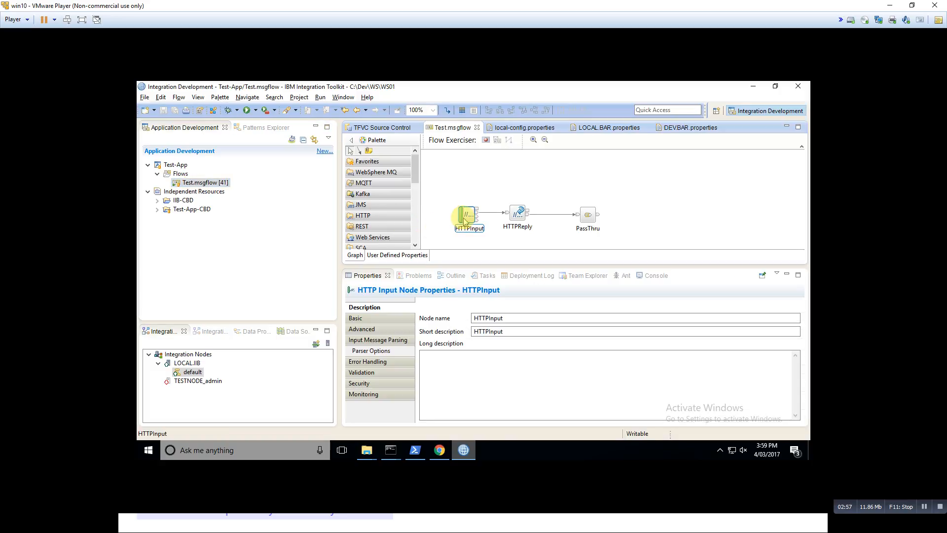
pyautogui.click(517, 332)
pyautogui.moveTo(508, 331); pyautogui.dragTo(435, 323)
pyautogui.hotkey('ctrl', 'c')
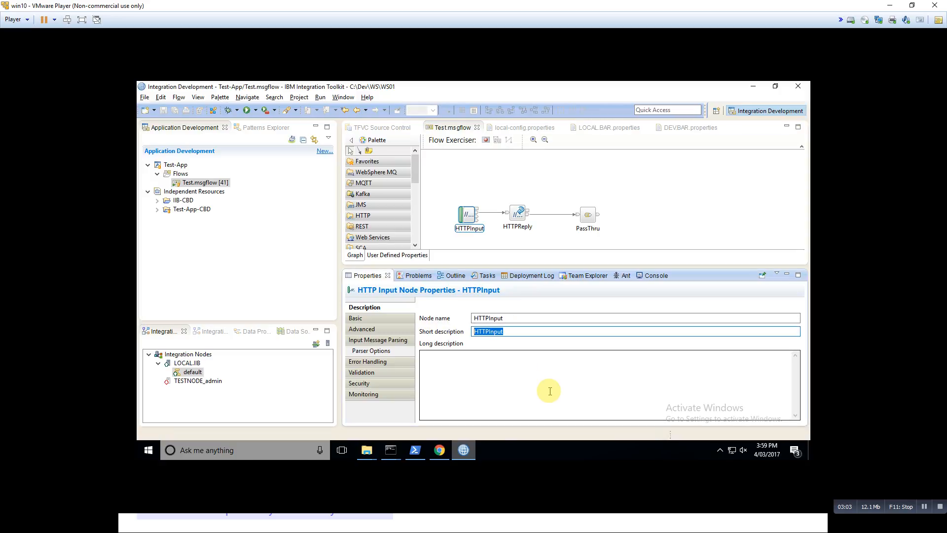
pyautogui.click(496, 379)
pyautogui.hotkey('ctrl', 'v')
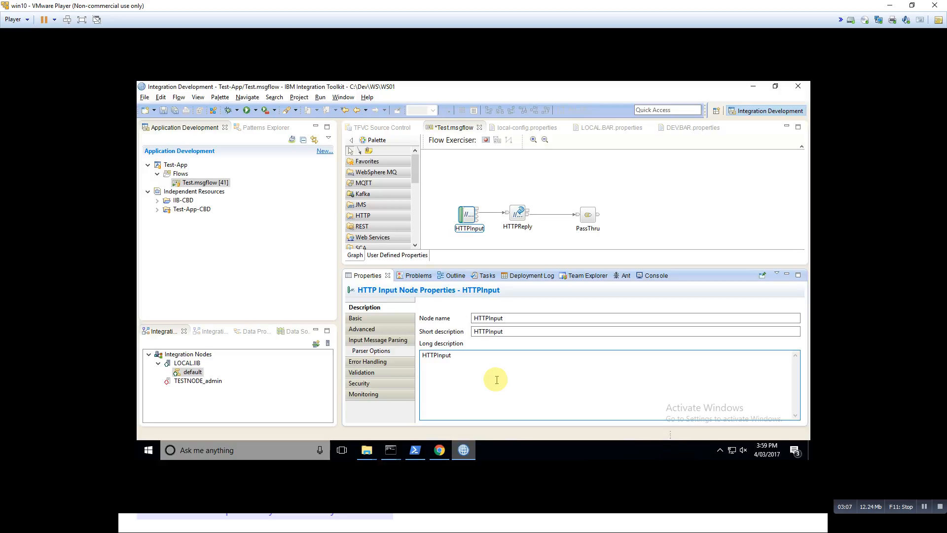
pyautogui.hotkey('ctrl', 's')
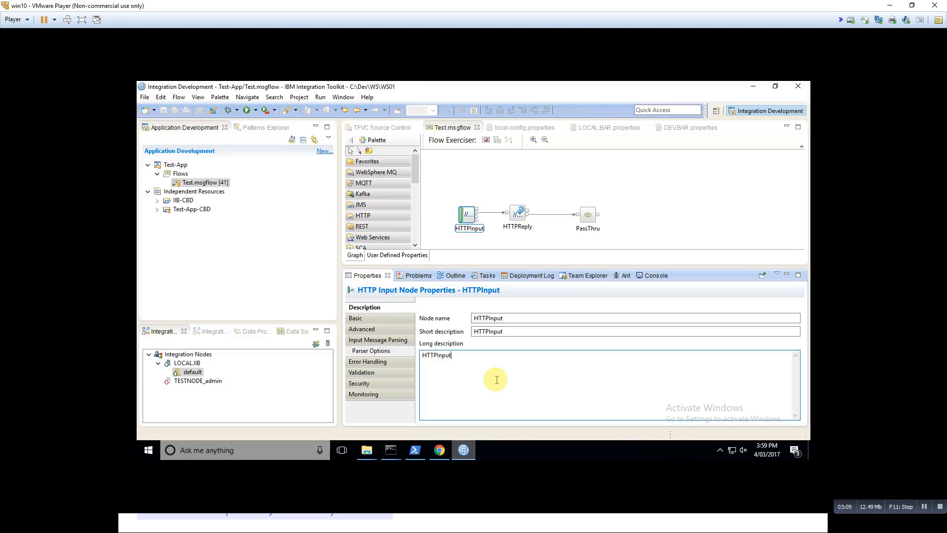
# Check in the pending edit to Test.msgflow to source control without a comment
pyautogui.click(202, 183)
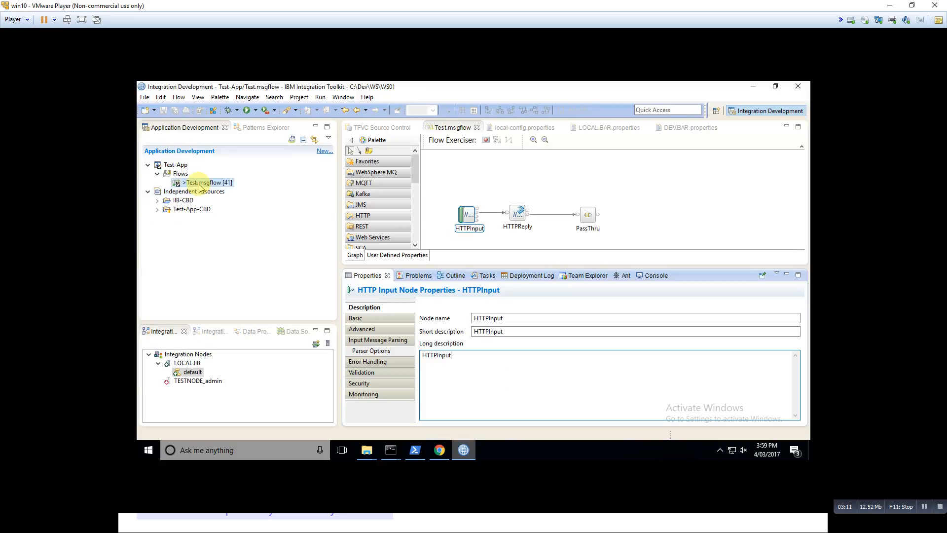
pyautogui.rightClick(199, 181)
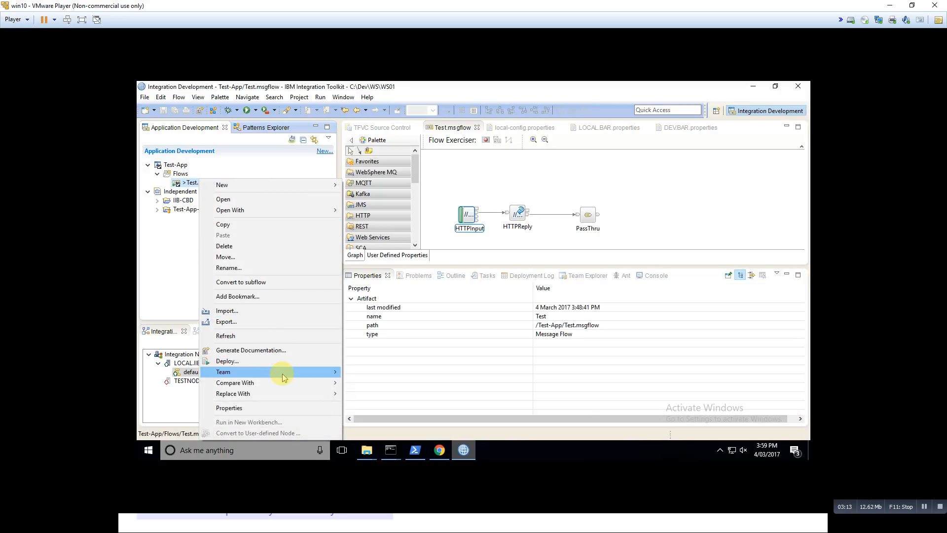
pyautogui.moveTo(285, 373)
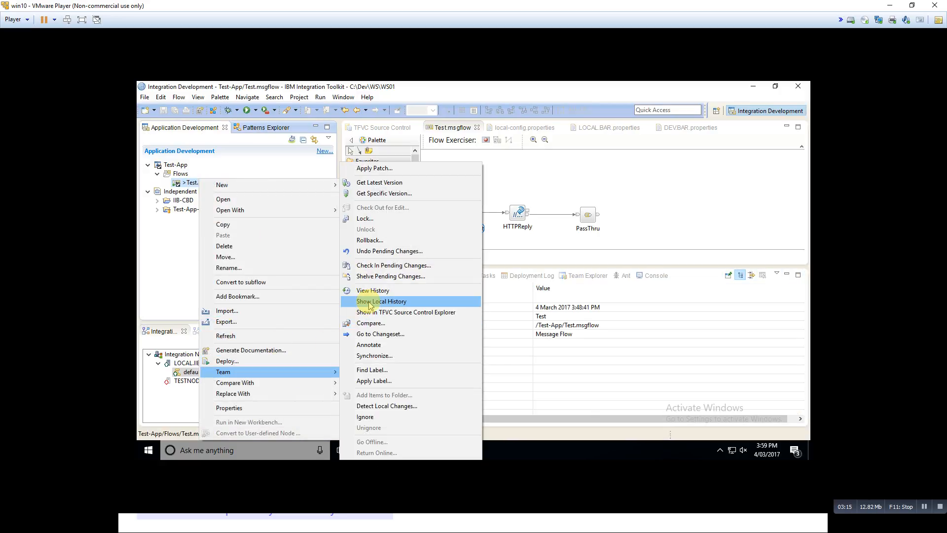
pyautogui.click(390, 267)
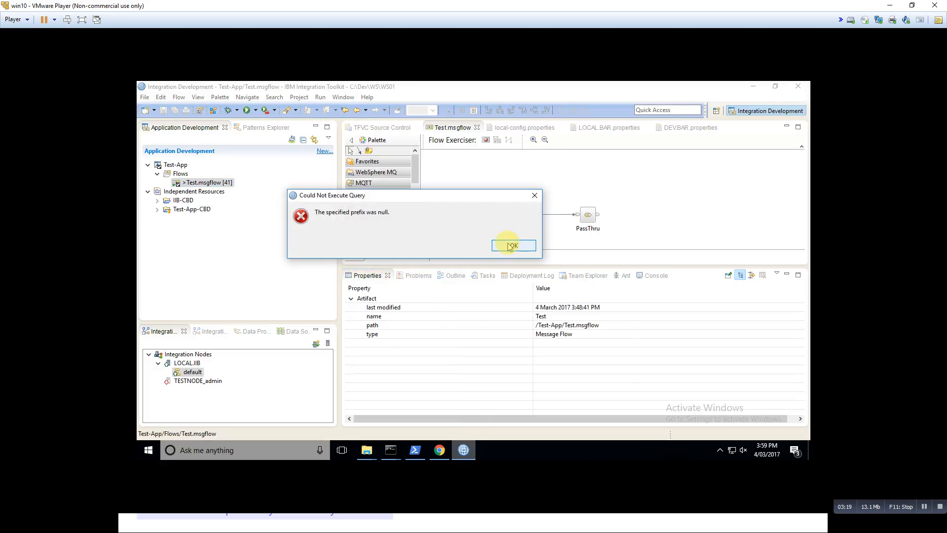
pyautogui.click(512, 245)
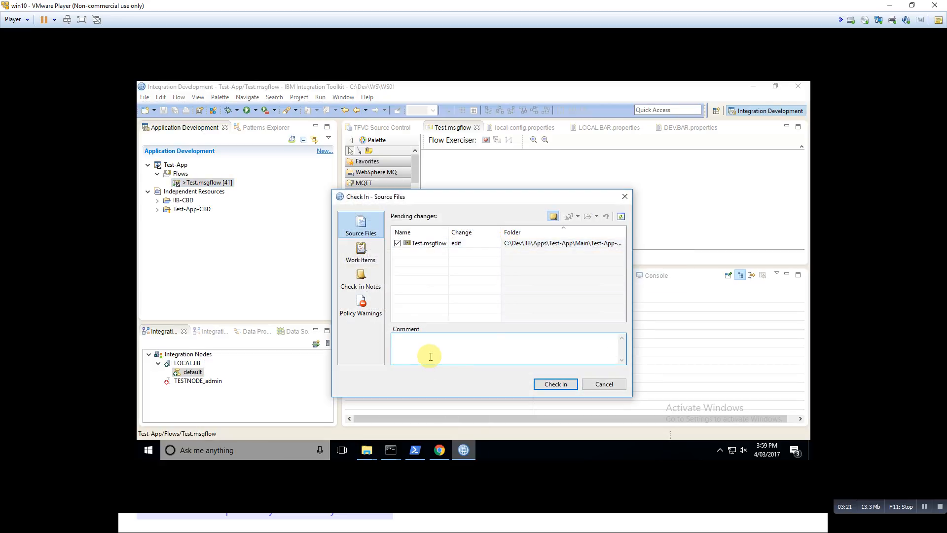
pyautogui.click(557, 384)
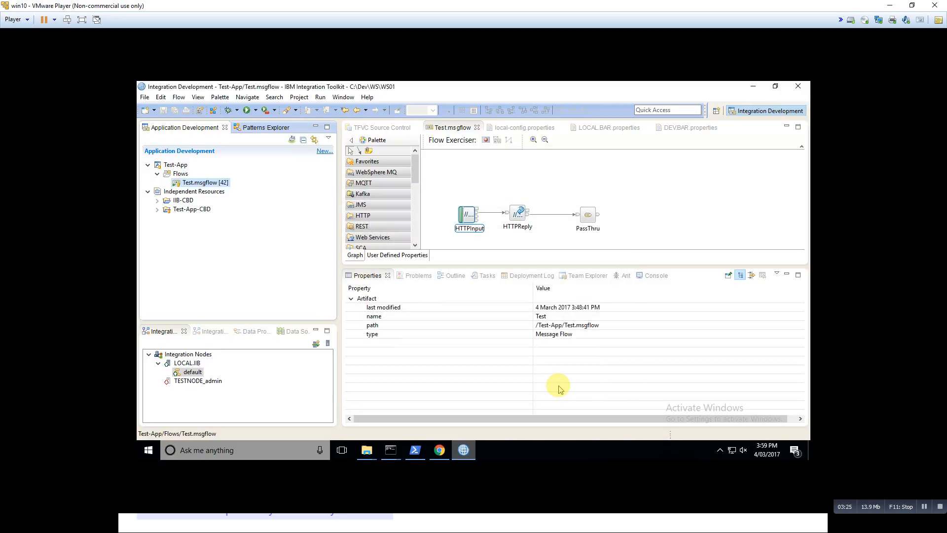
# Switch to Team Foundation Server in the browser and open the running Test-App build #1.0.026 to follow its progress
pyautogui.hotkey('alt', 'Tab')
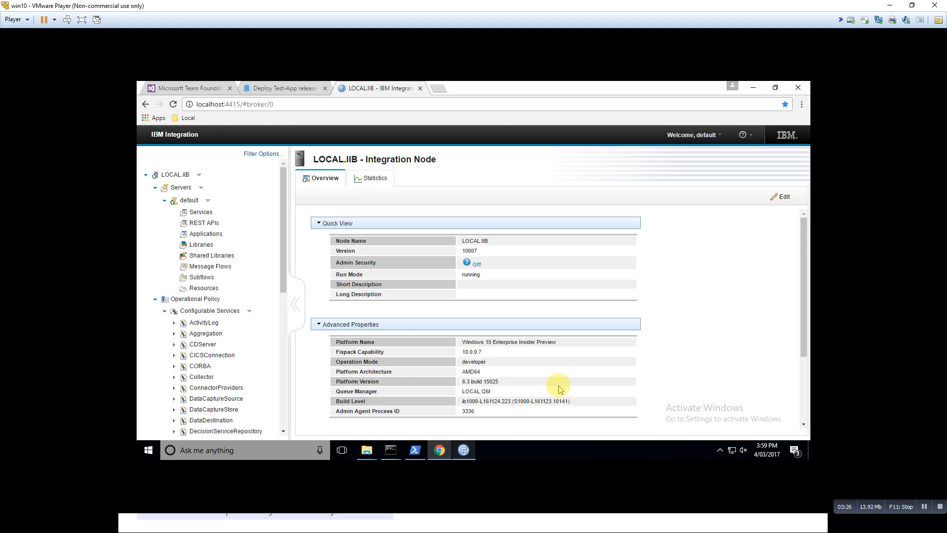
pyautogui.click(183, 90)
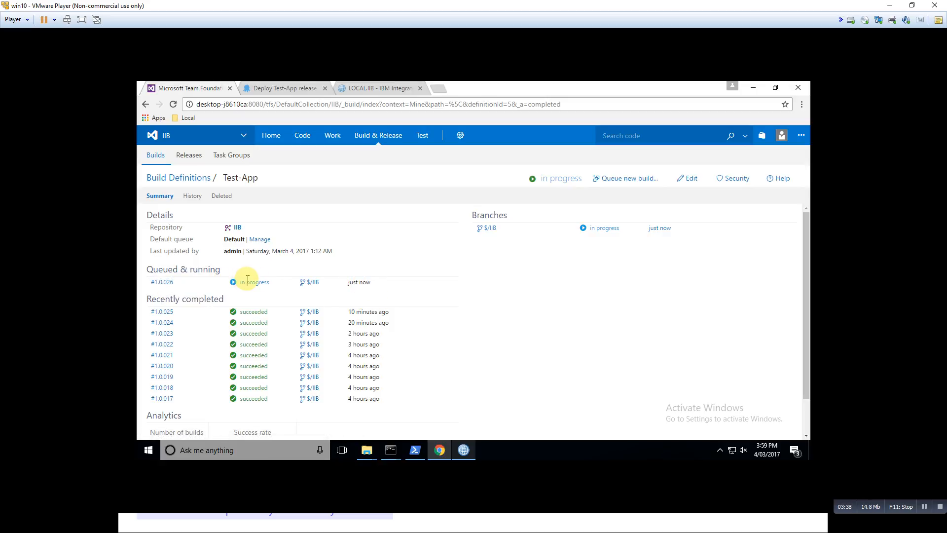
pyautogui.click(163, 283)
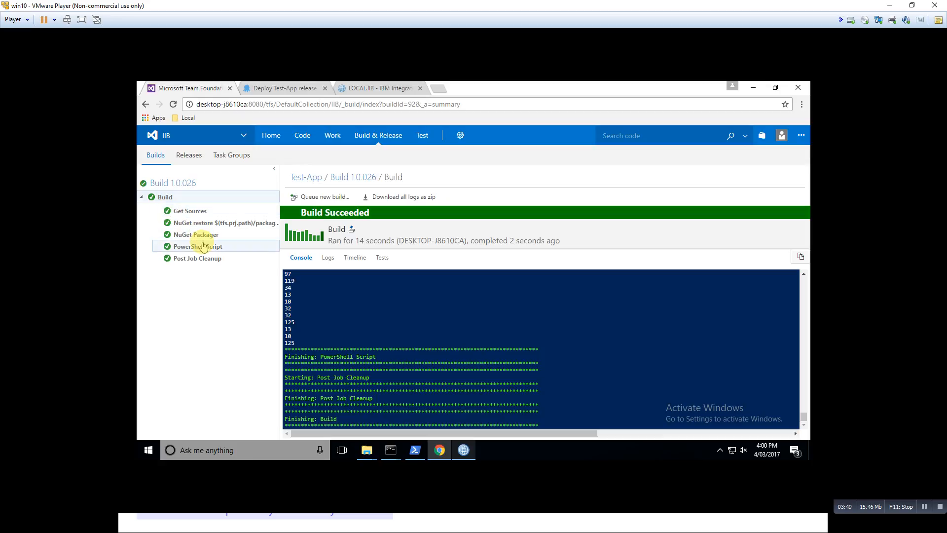
# Switch to Octopus Deploy and open the Test-App package in the library to check its published versions
pyautogui.click(268, 87)
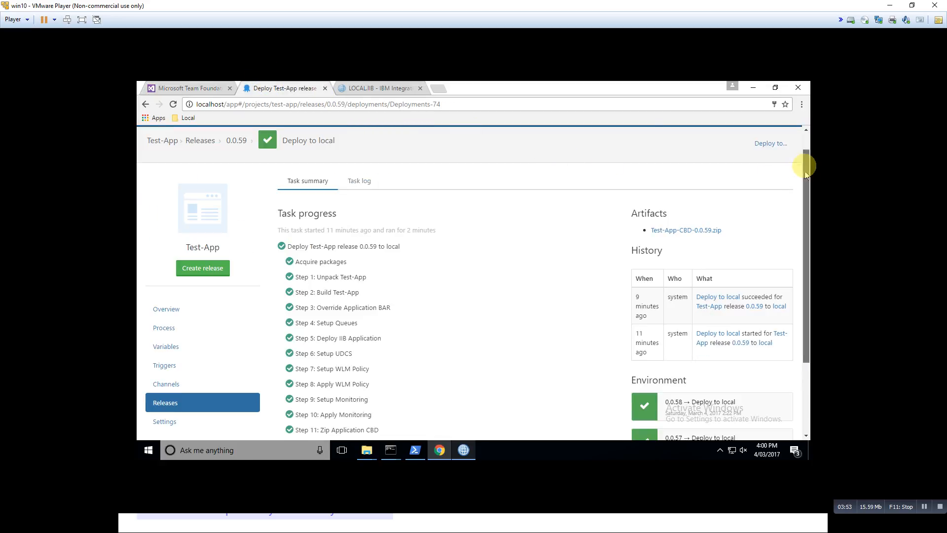
pyautogui.moveTo(803, 171); pyautogui.dragTo(805, 149)
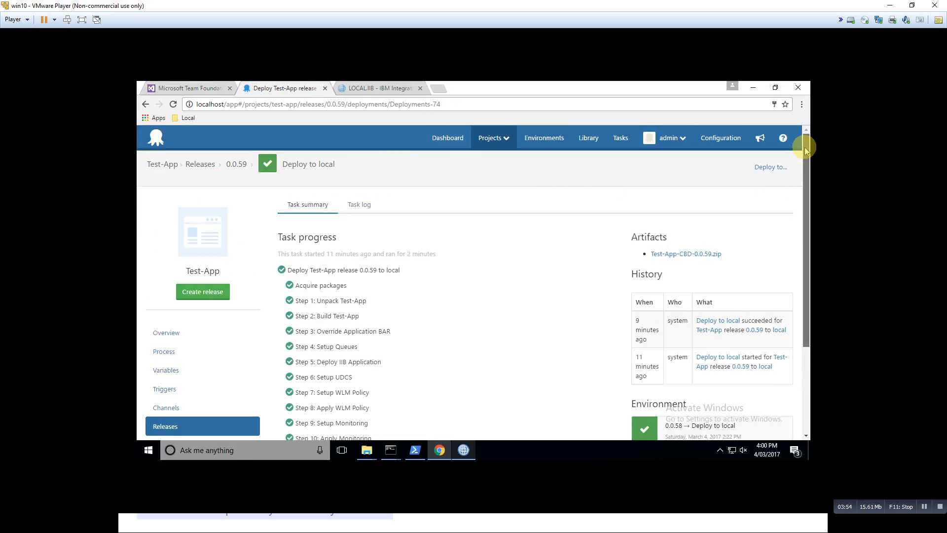
pyautogui.click(587, 139)
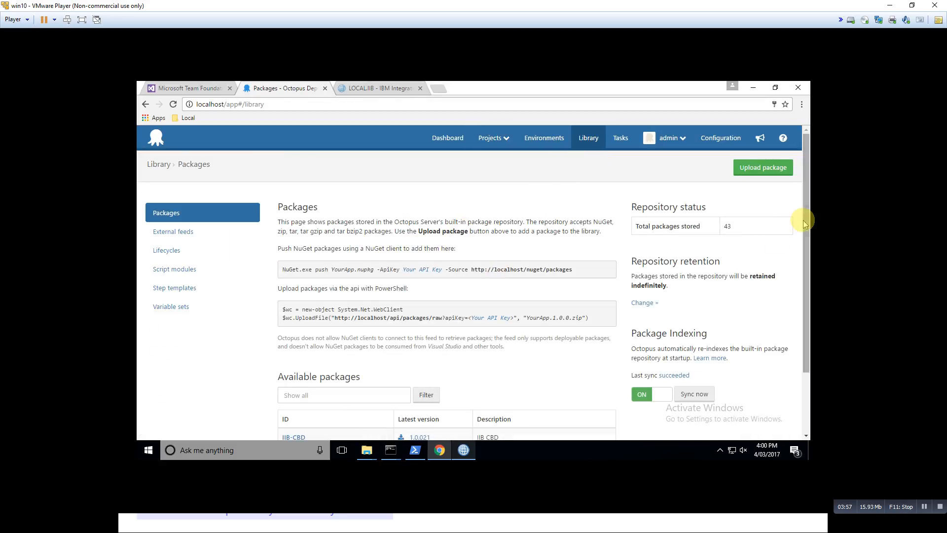
pyautogui.moveTo(803, 223); pyautogui.dragTo(807, 302)
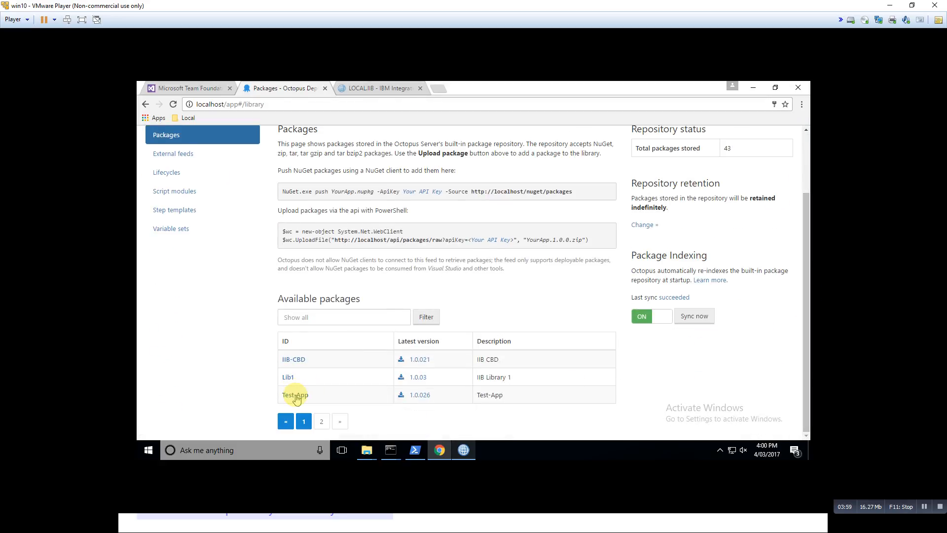
pyautogui.click(296, 395)
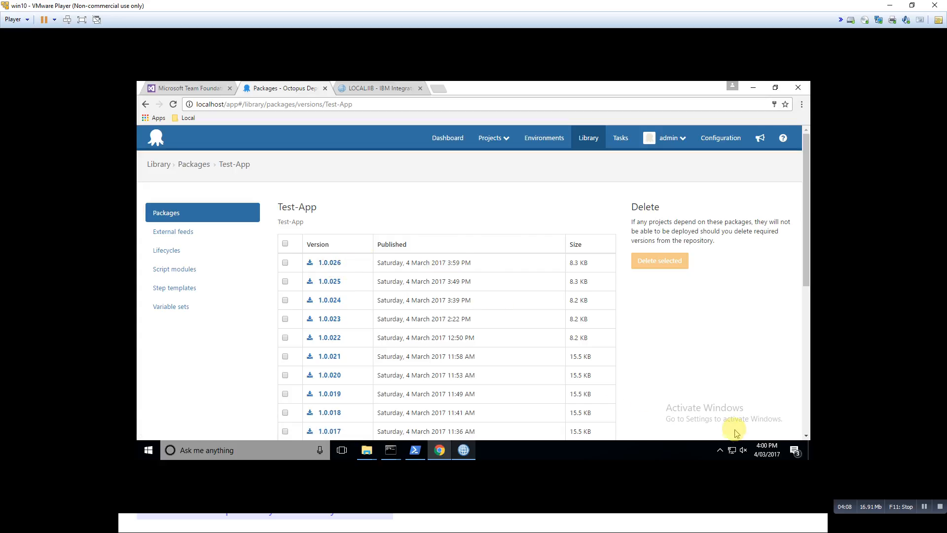
pyautogui.moveTo(763, 449)
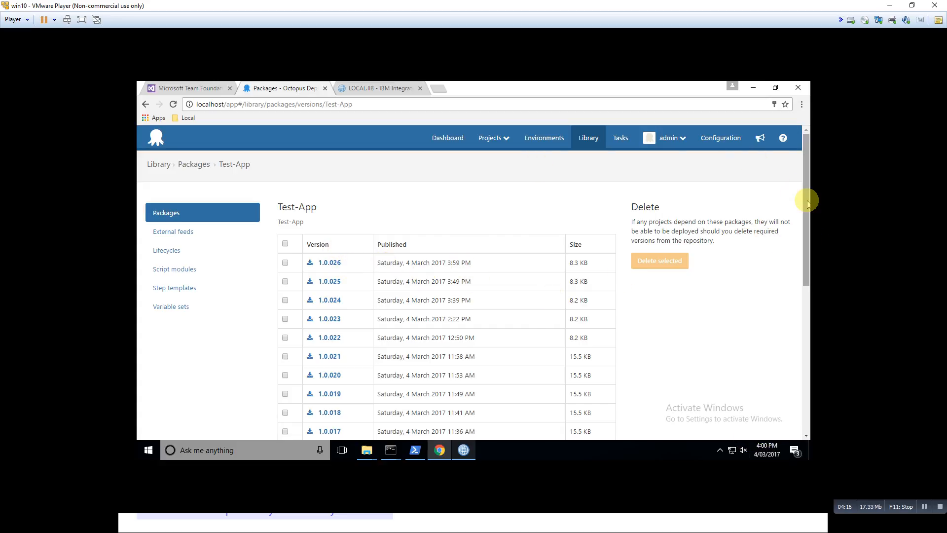
# Open the Test-App project's release 0.0.60 deployment to local and follow its task progress
pyautogui.click(491, 144)
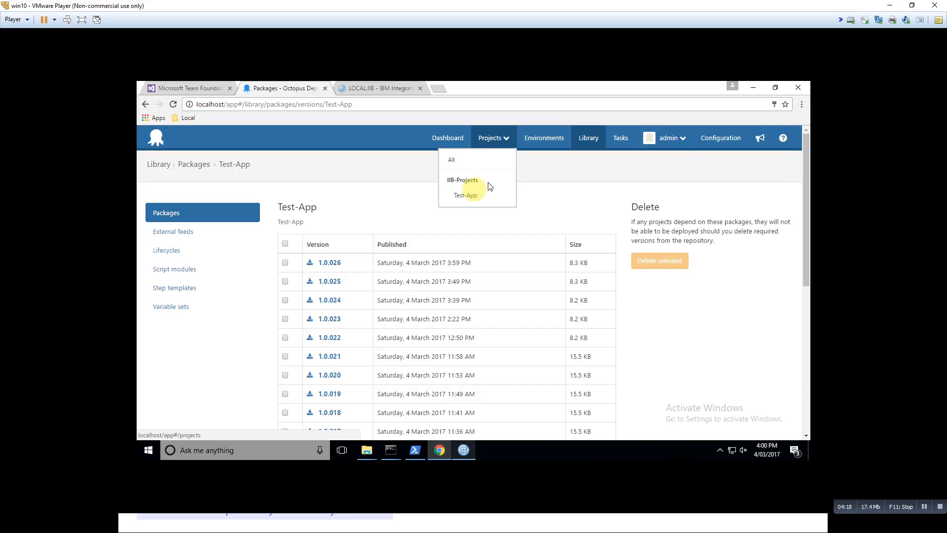
pyautogui.click(465, 195)
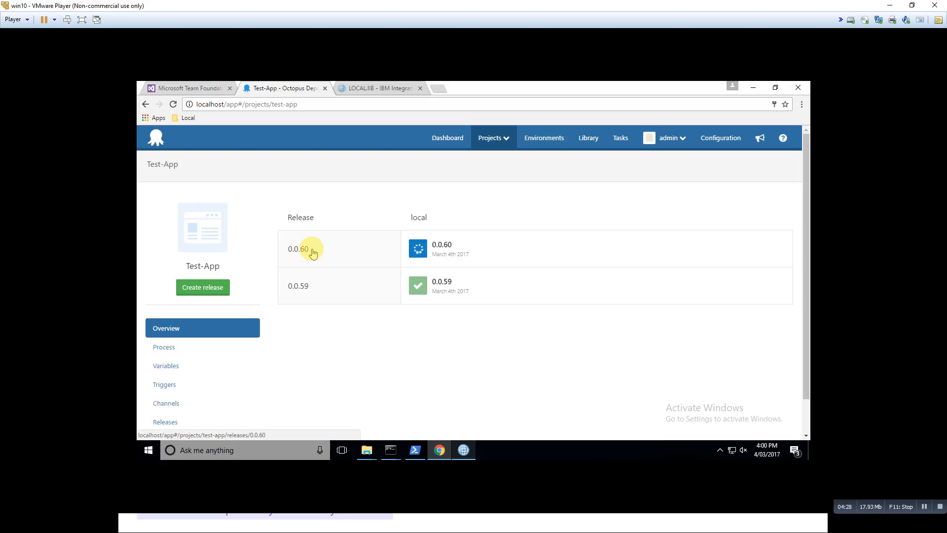
pyautogui.click(444, 246)
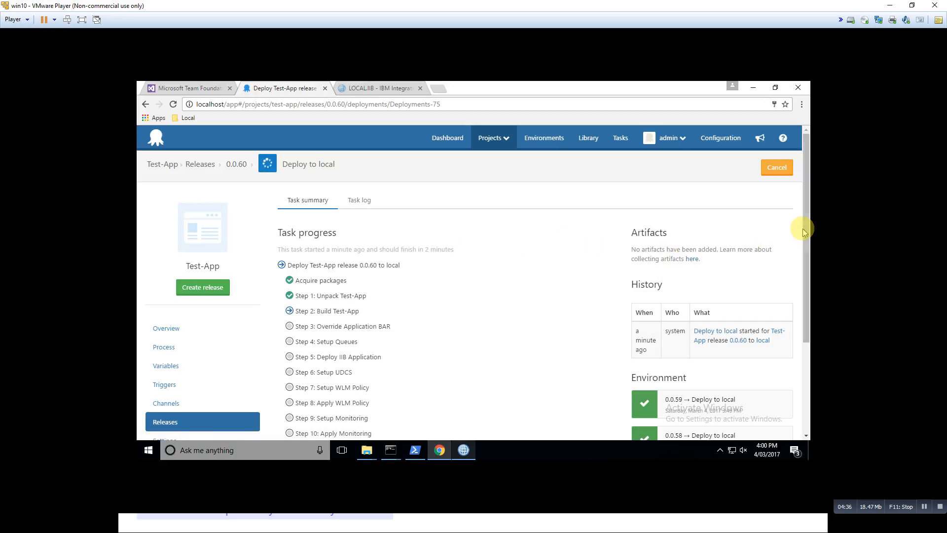
pyautogui.moveTo(805, 226); pyautogui.dragTo(809, 294)
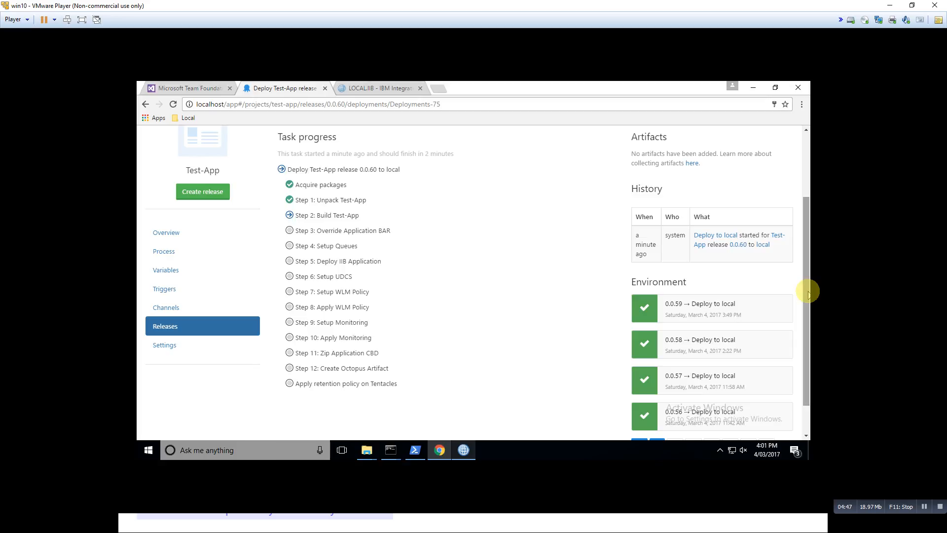
pyautogui.moveTo(809, 294); pyautogui.dragTo(808, 260)
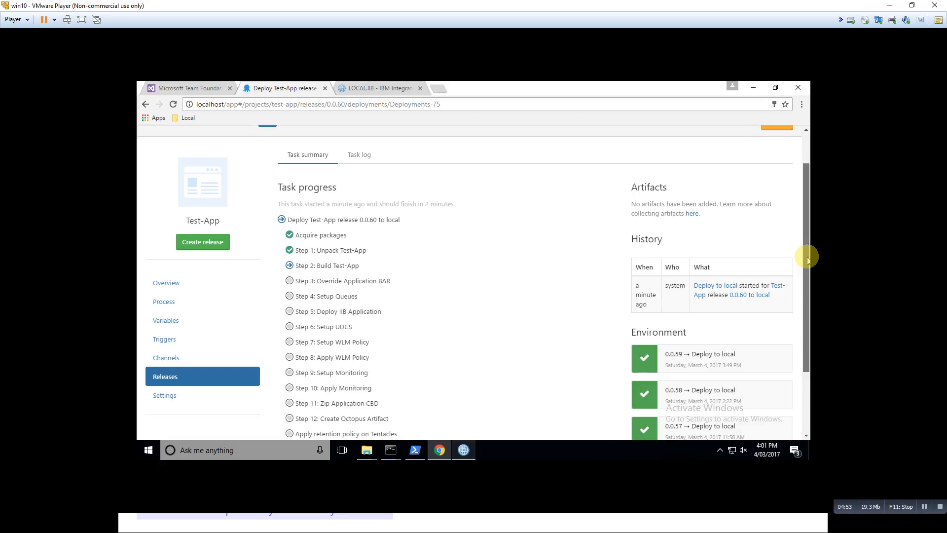
pyautogui.moveTo(808, 259); pyautogui.dragTo(809, 178)
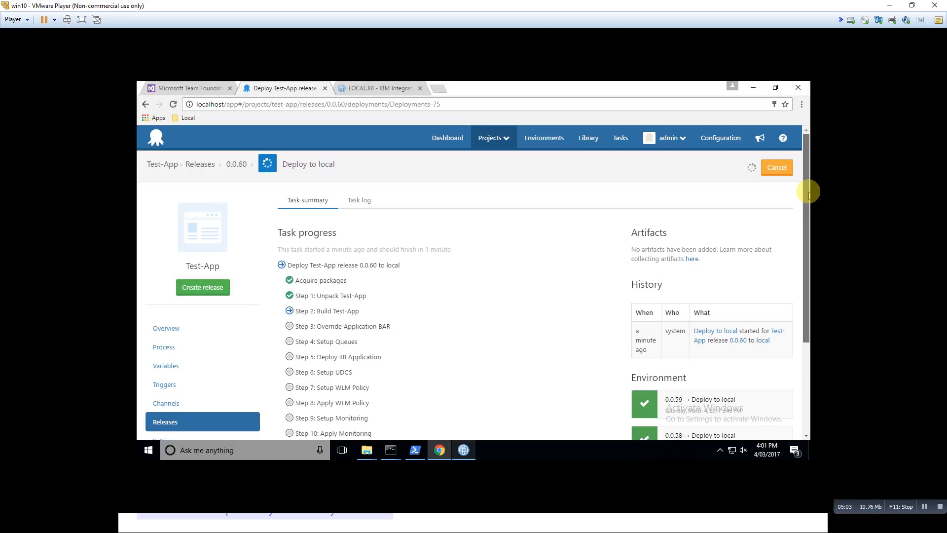
pyautogui.moveTo(809, 192); pyautogui.dragTo(809, 276)
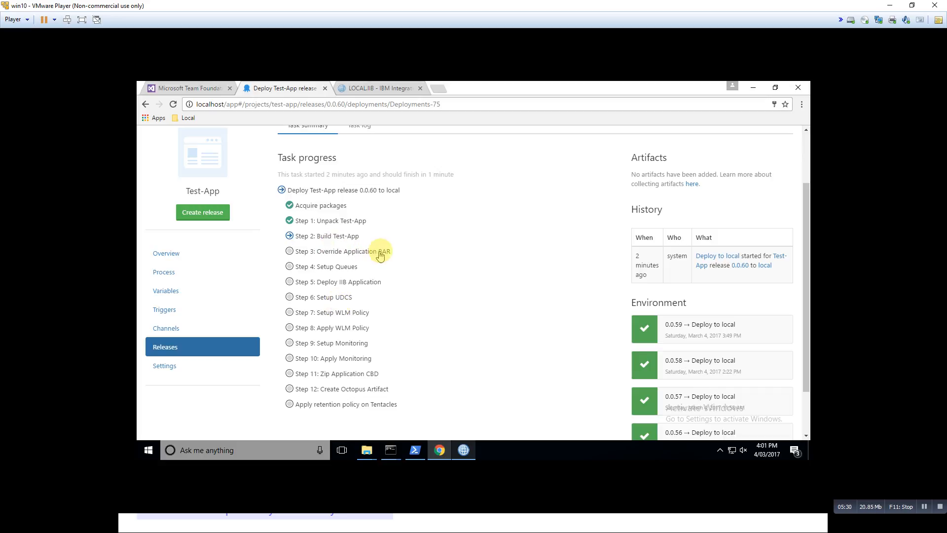
pyautogui.moveTo(806, 274); pyautogui.dragTo(806, 228)
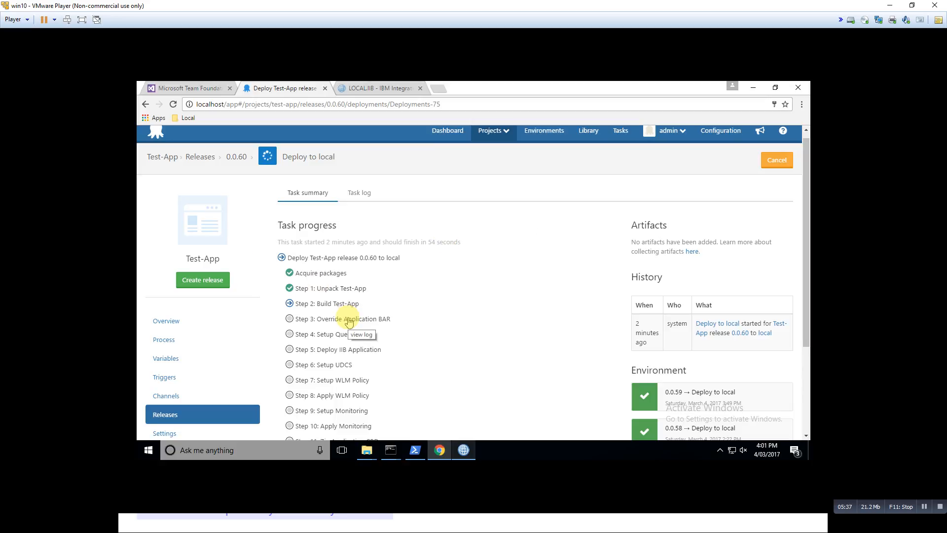
# Check the deployment's task log, then return to the task summary and review the remaining steps and artifacts
pyautogui.click(360, 193)
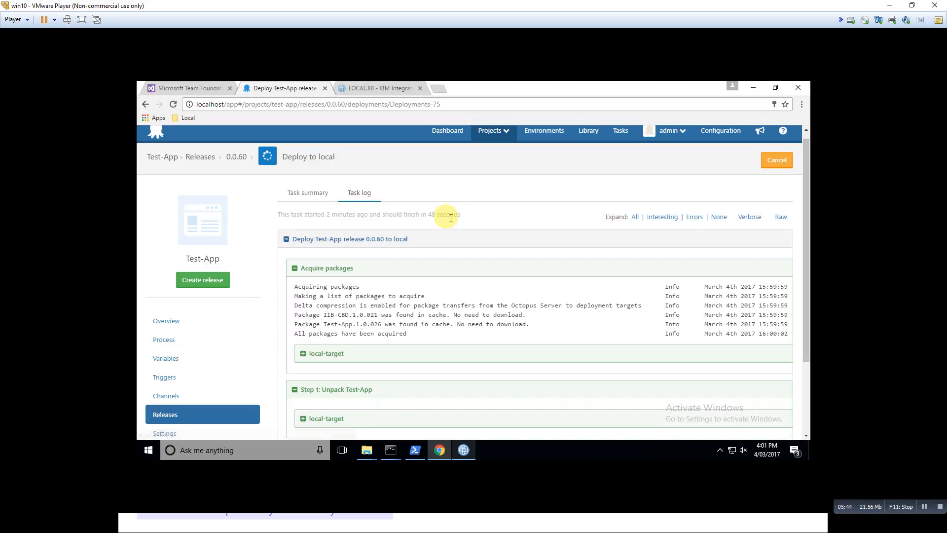
pyautogui.click(307, 195)
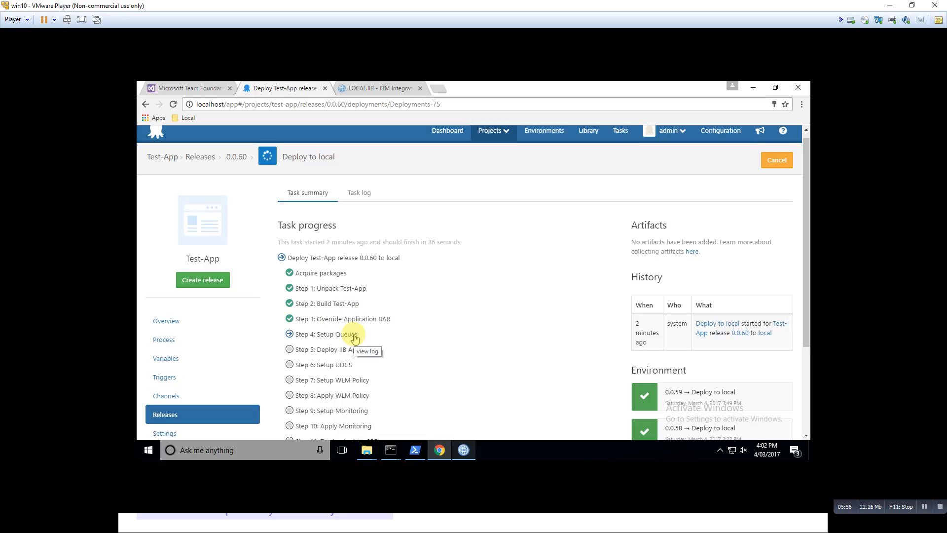
pyautogui.moveTo(805, 237); pyautogui.dragTo(809, 298)
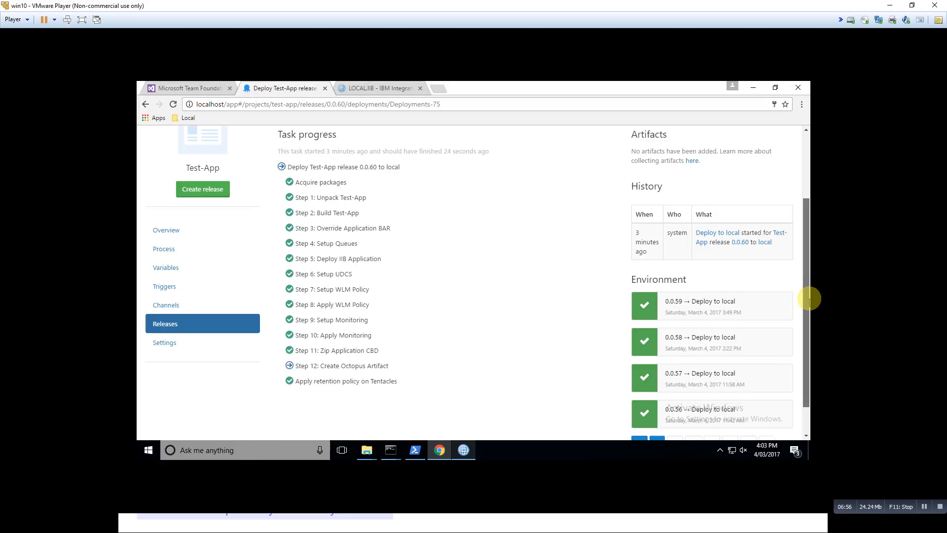
pyautogui.moveTo(809, 300); pyautogui.dragTo(810, 276)
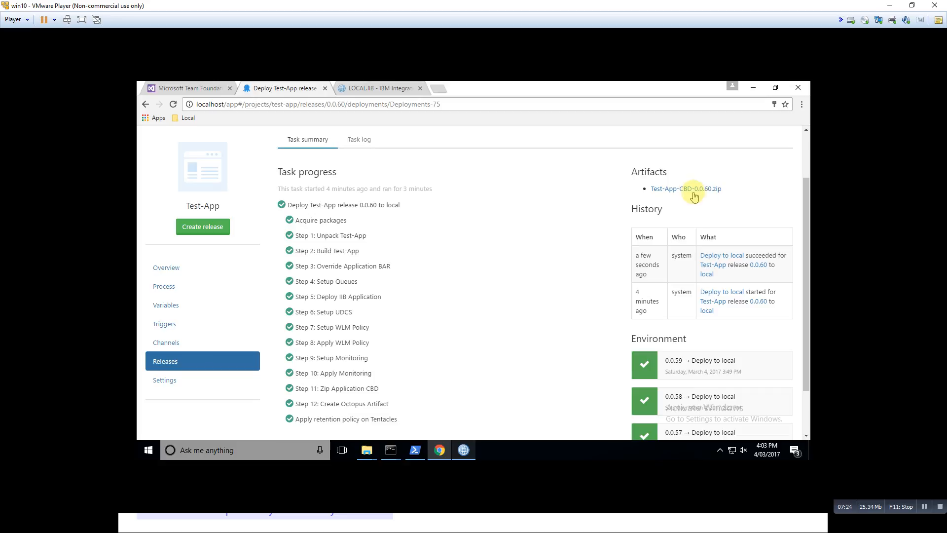
pyautogui.moveTo(806, 236); pyautogui.dragTo(806, 226)
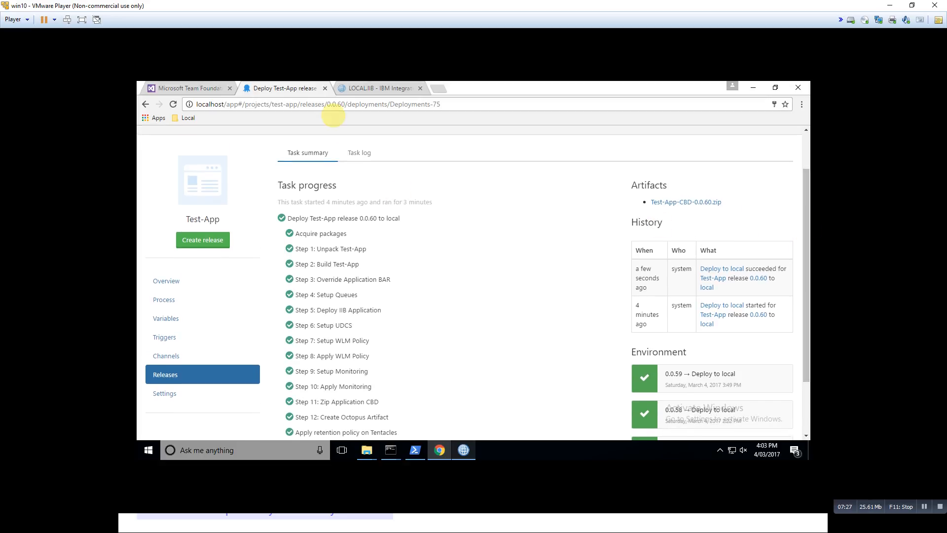
# Switch to the LOCAL.IIB web interface and open the overview of the redeployed Test-App application under the default server
pyautogui.click(362, 91)
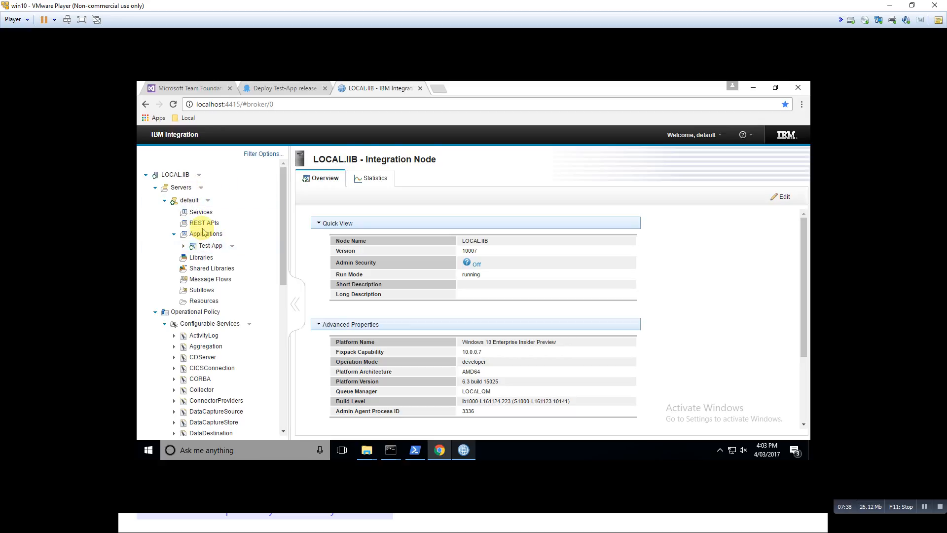
pyautogui.moveTo(283, 183); pyautogui.dragTo(284, 197)
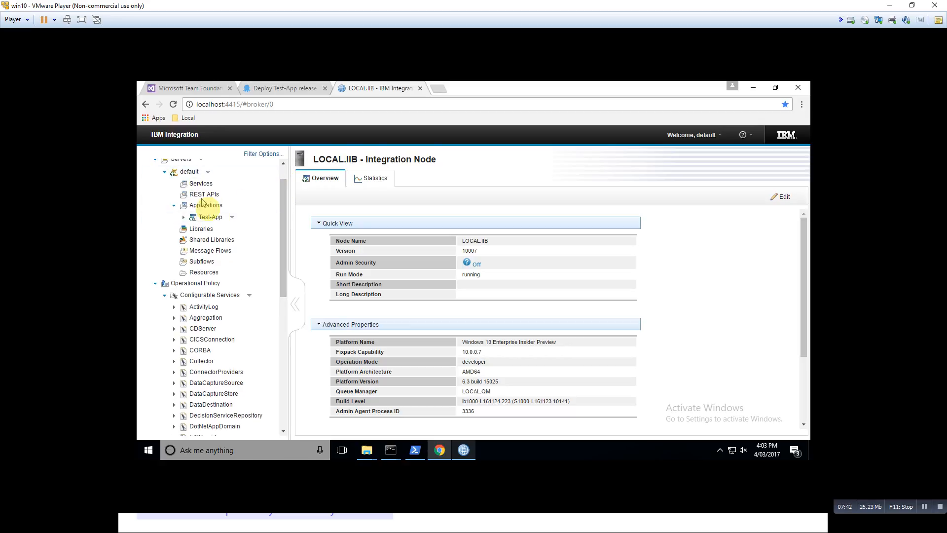
pyautogui.click(211, 221)
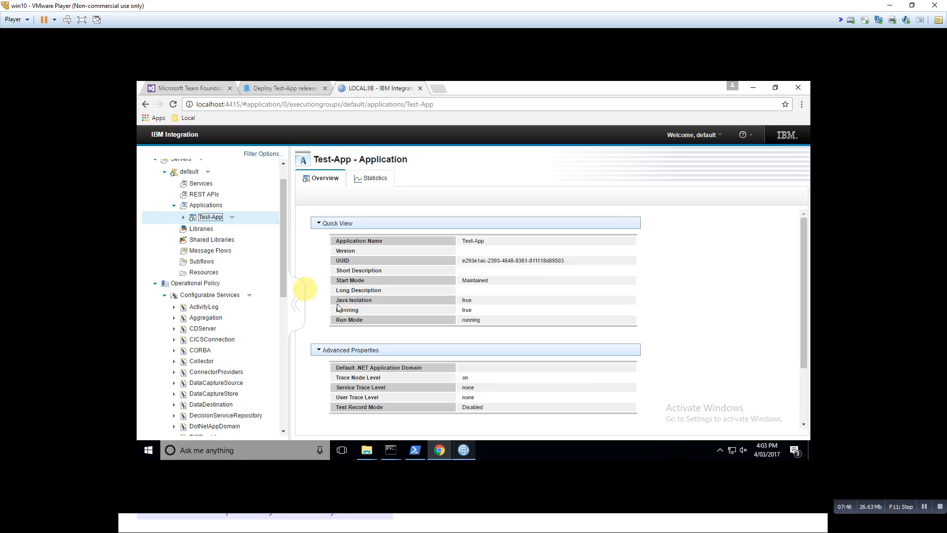
# Open the HighLoad policy under WorkloadManagement and review all its settings, including additional instances and unresponsive message flows
pyautogui.moveTo(284, 233); pyautogui.dragTo(282, 363)
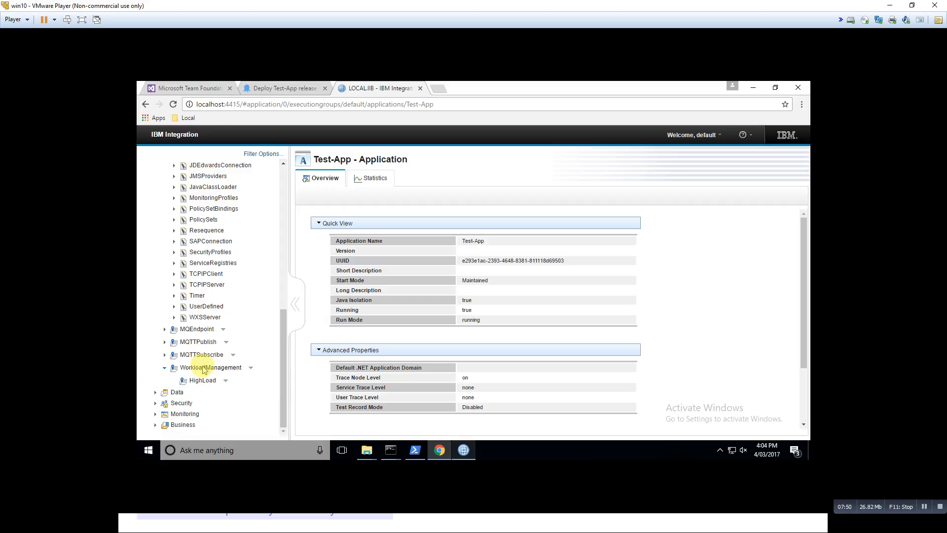
pyautogui.click(217, 378)
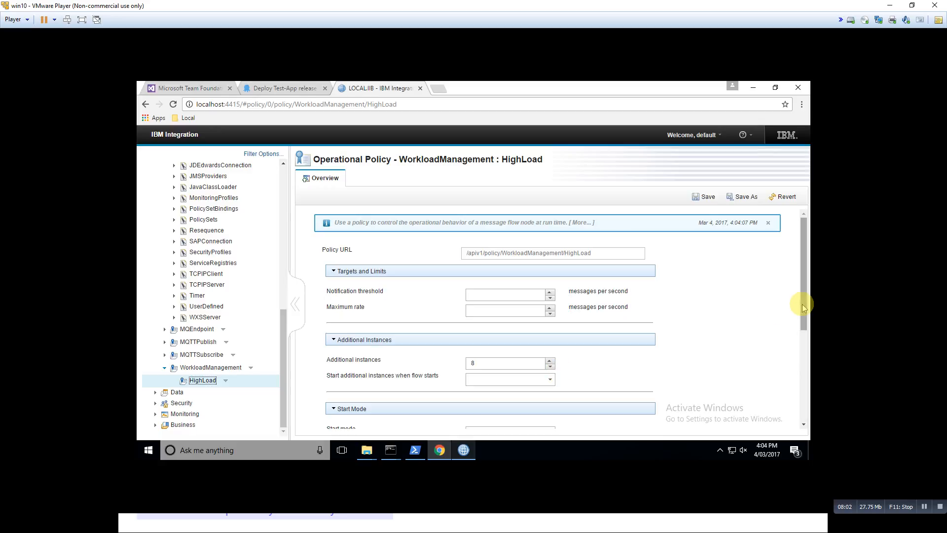
pyautogui.moveTo(802, 303); pyautogui.dragTo(803, 330)
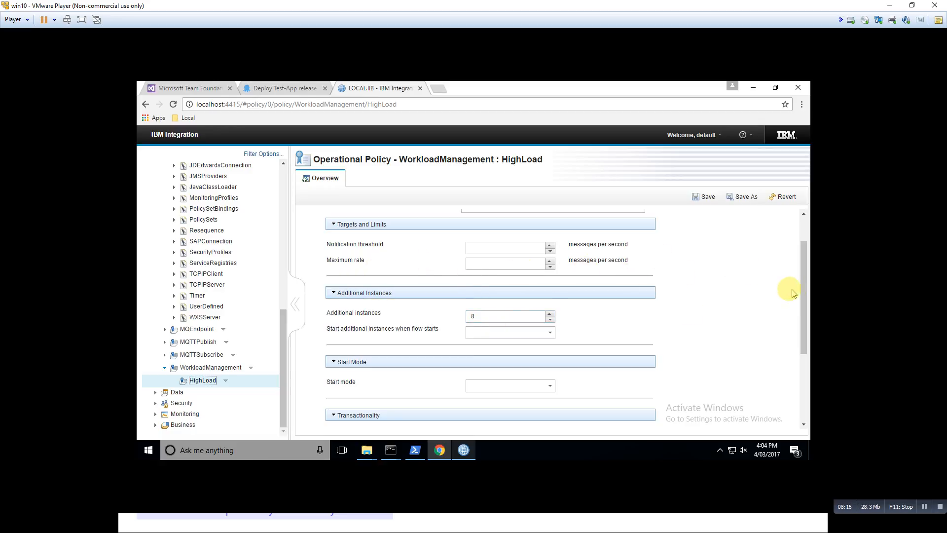
pyautogui.moveTo(805, 287); pyautogui.dragTo(809, 370)
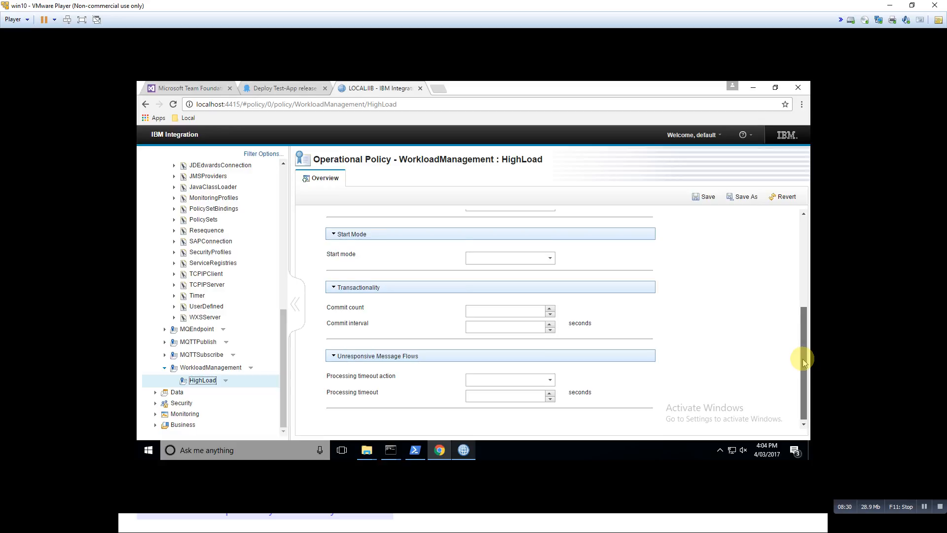
pyautogui.moveTo(803, 357); pyautogui.dragTo(803, 290)
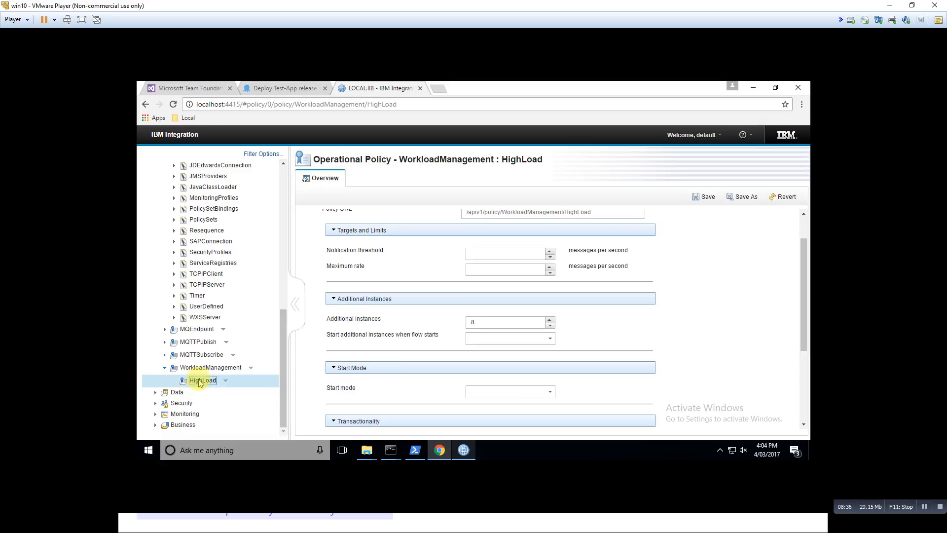
# Expand MonitoringProfiles, inspect the MP-Test-App configurable service's profile properties, and collapse the group
pyautogui.scroll(1, 283, 329)
pyautogui.moveTo(284, 329); pyautogui.dragTo(281, 281)
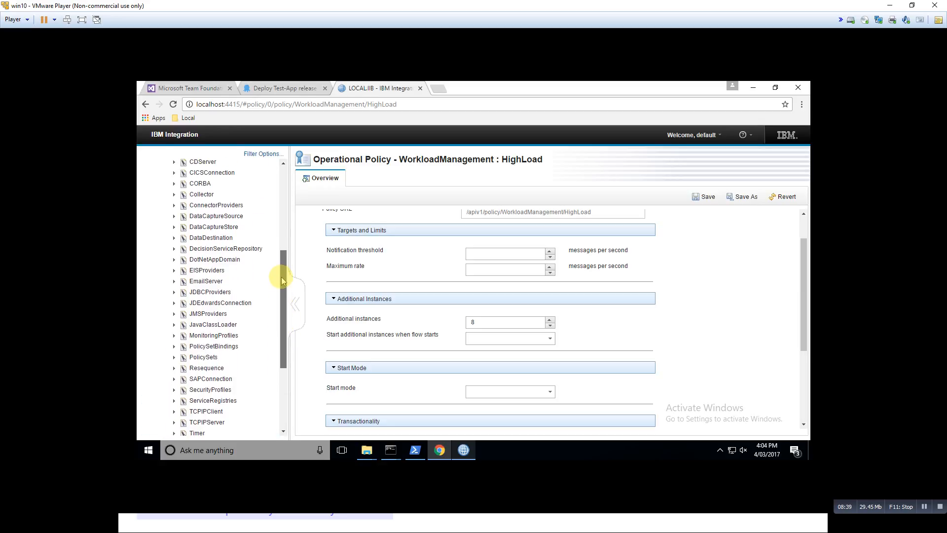
pyautogui.click(173, 335)
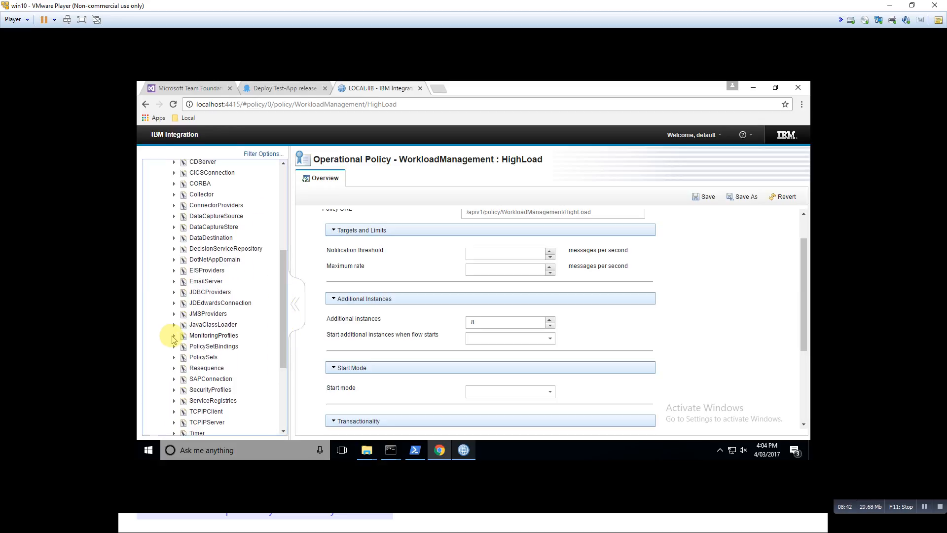
pyautogui.click(201, 362)
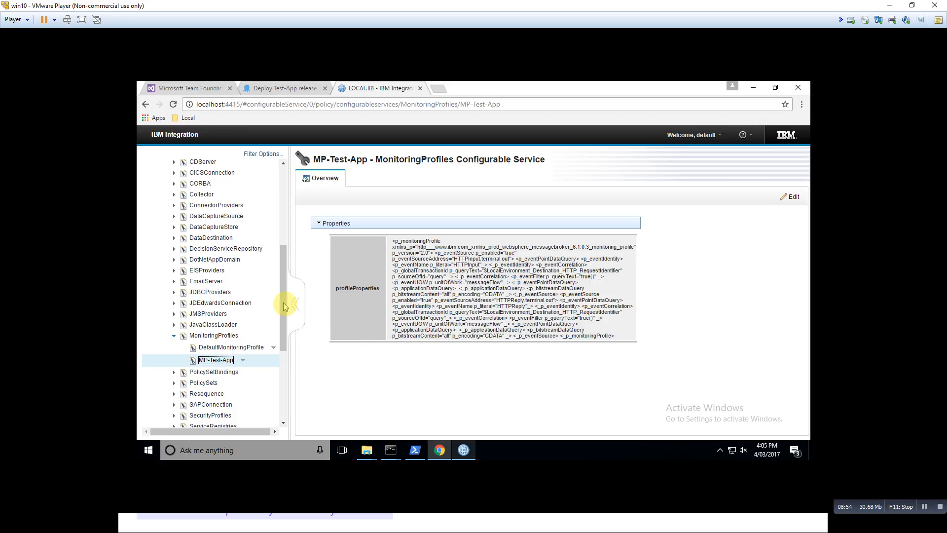
pyautogui.moveTo(281, 302); pyautogui.dragTo(285, 243)
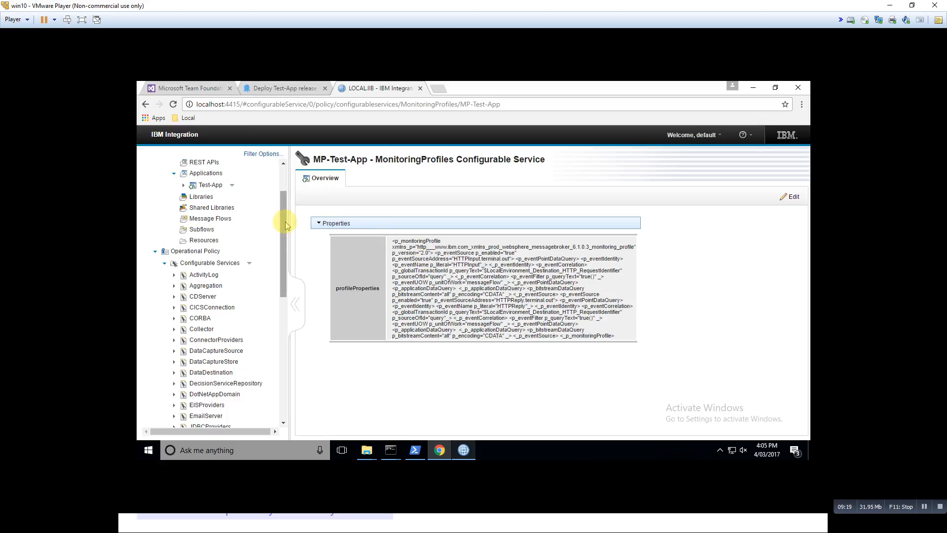
pyautogui.moveTo(283, 226); pyautogui.dragTo(284, 291)
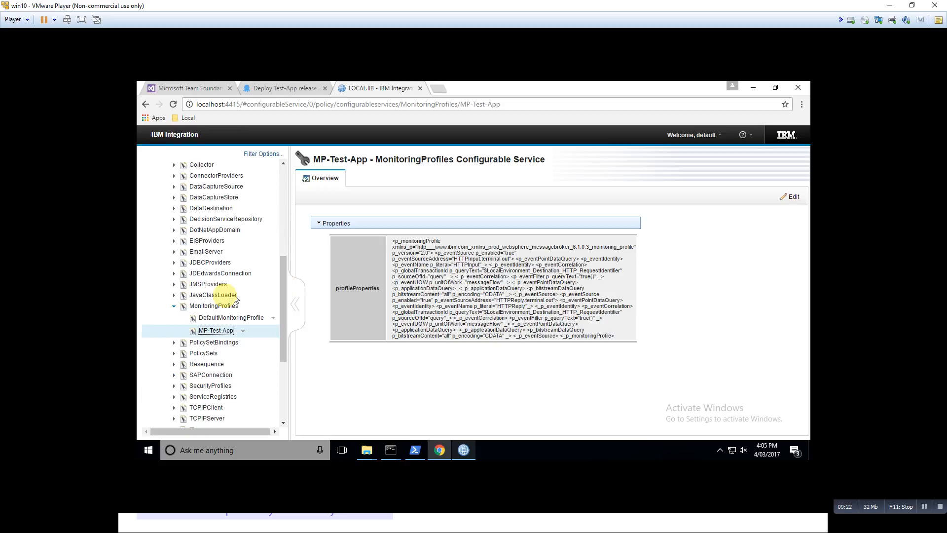
pyautogui.click(173, 306)
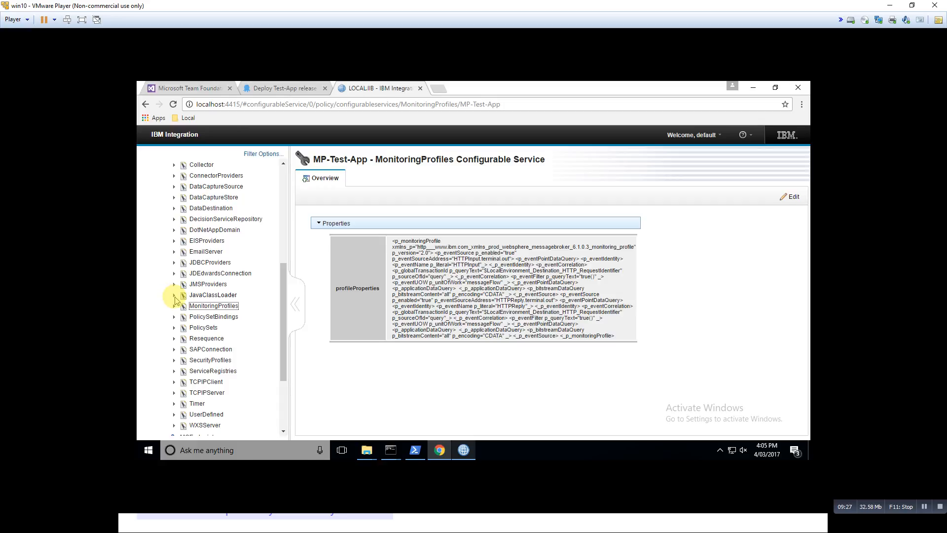
# Expand the UserDefined configurable services and open UDCS-Test-App to inspect its properties
pyautogui.click(175, 414)
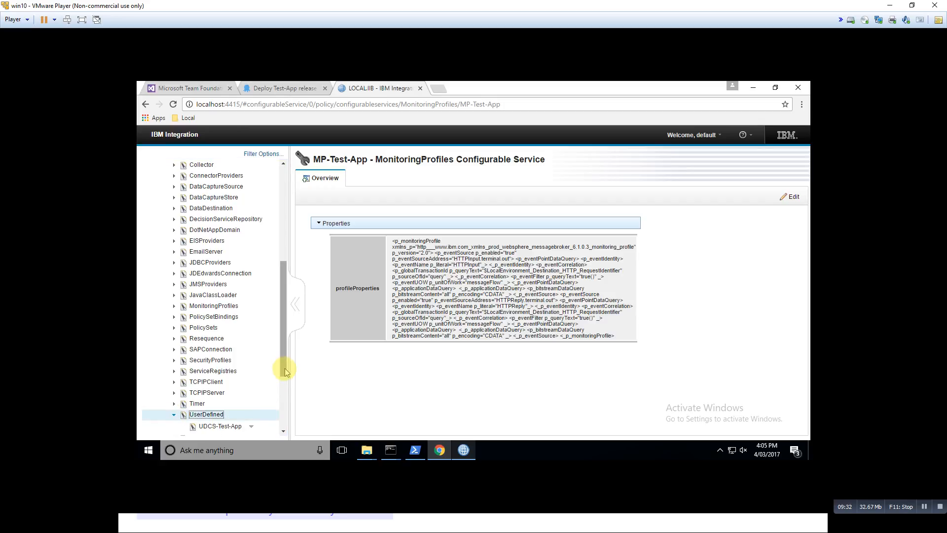
pyautogui.scroll(-3, 285, 371)
pyautogui.click(231, 355)
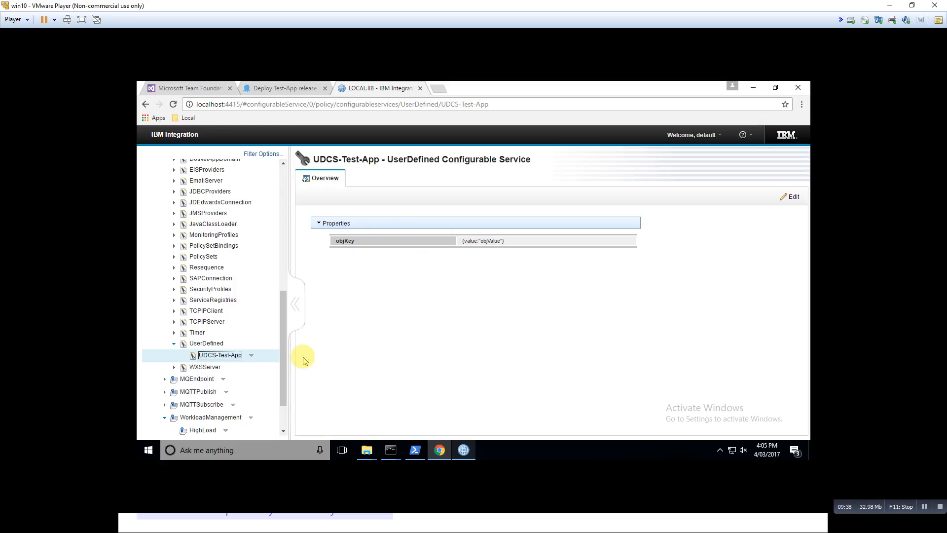
# Review the navigation tree from the default server's applications through the configurable services to the WorkloadManagement policies
pyautogui.scroll(1, 281, 350)
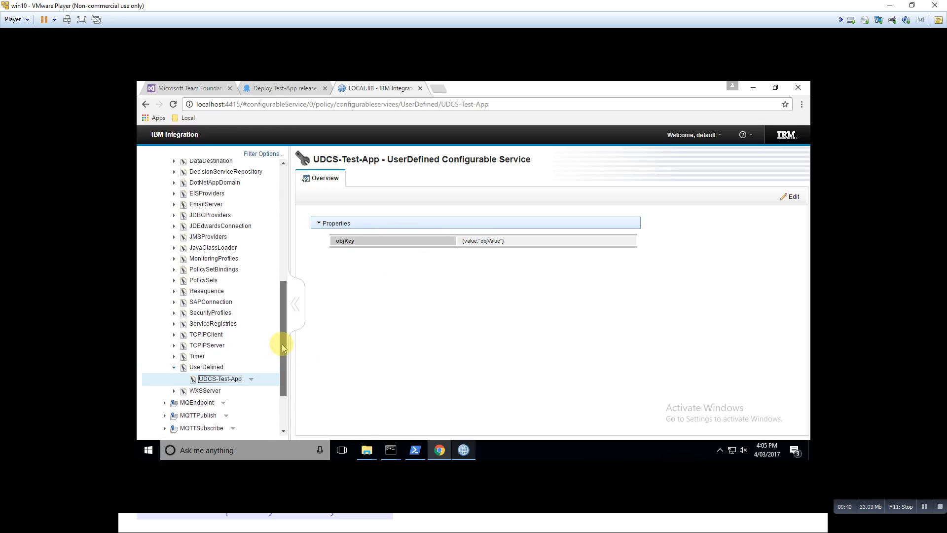
pyautogui.scroll(1, 282, 345)
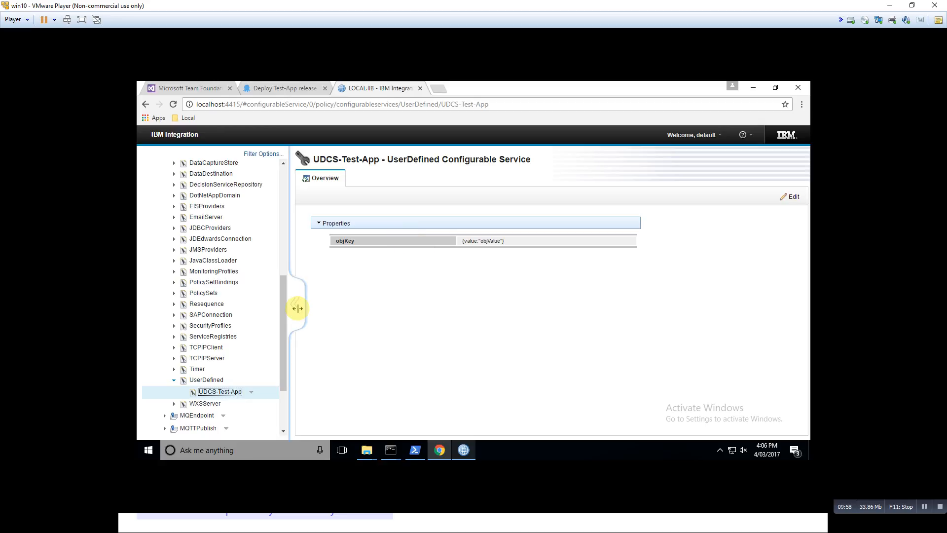
pyautogui.moveTo(284, 310); pyautogui.dragTo(285, 300)
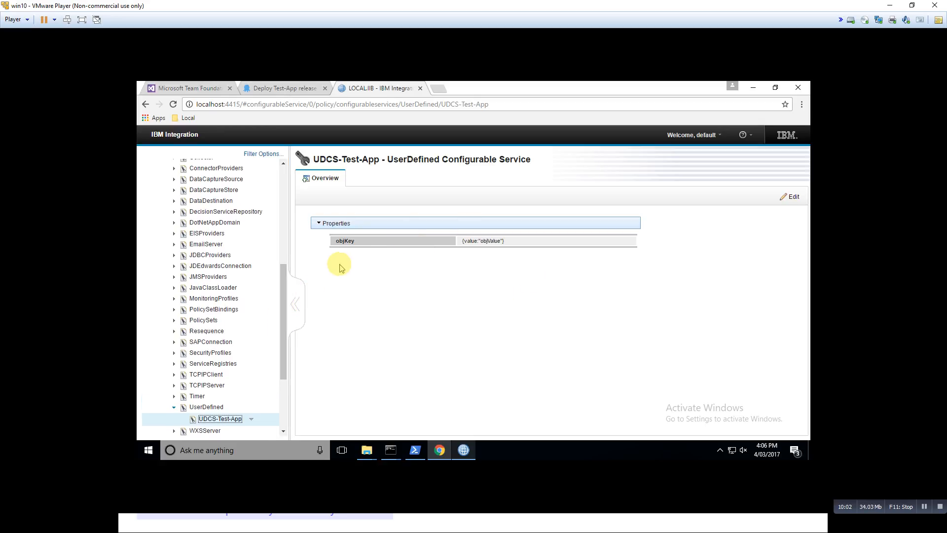
pyautogui.moveTo(284, 280); pyautogui.dragTo(286, 198)
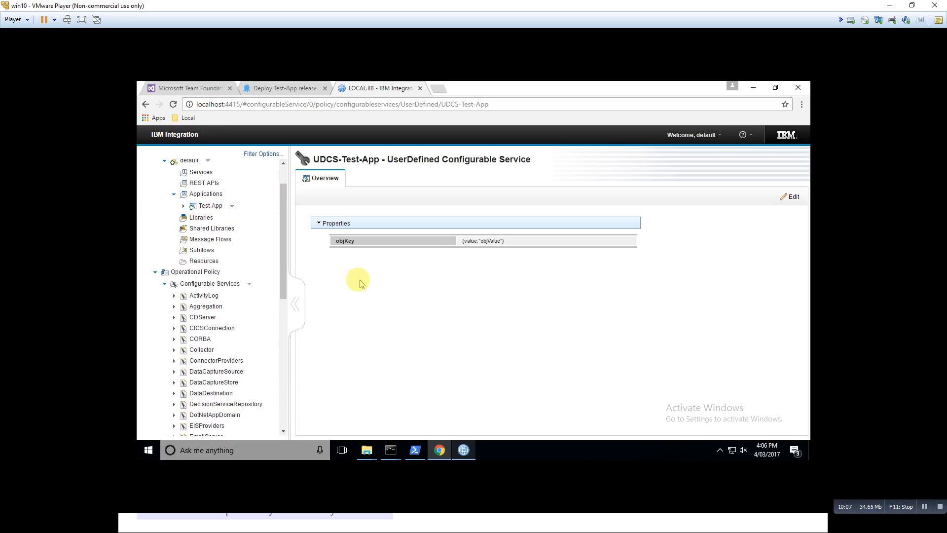
pyautogui.moveTo(285, 265); pyautogui.dragTo(285, 257)
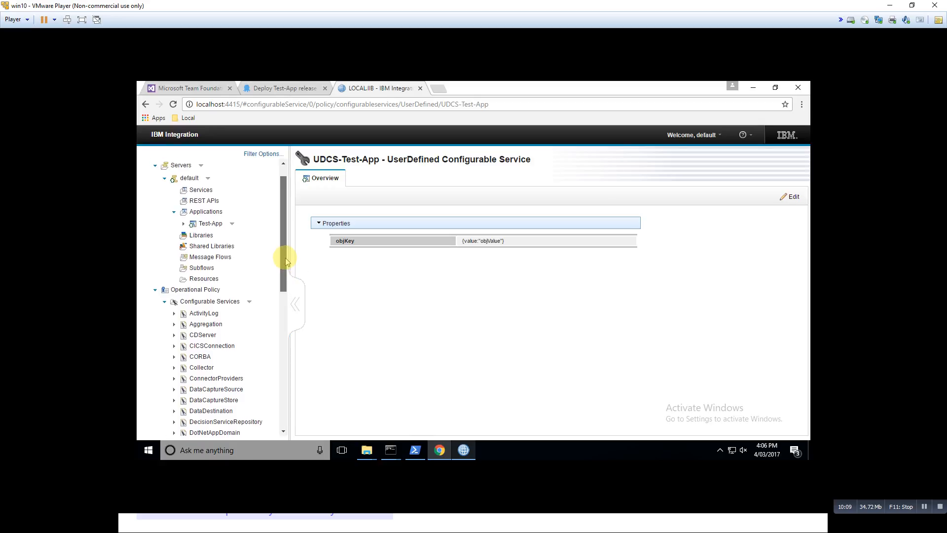
pyautogui.moveTo(285, 258); pyautogui.dragTo(285, 351)
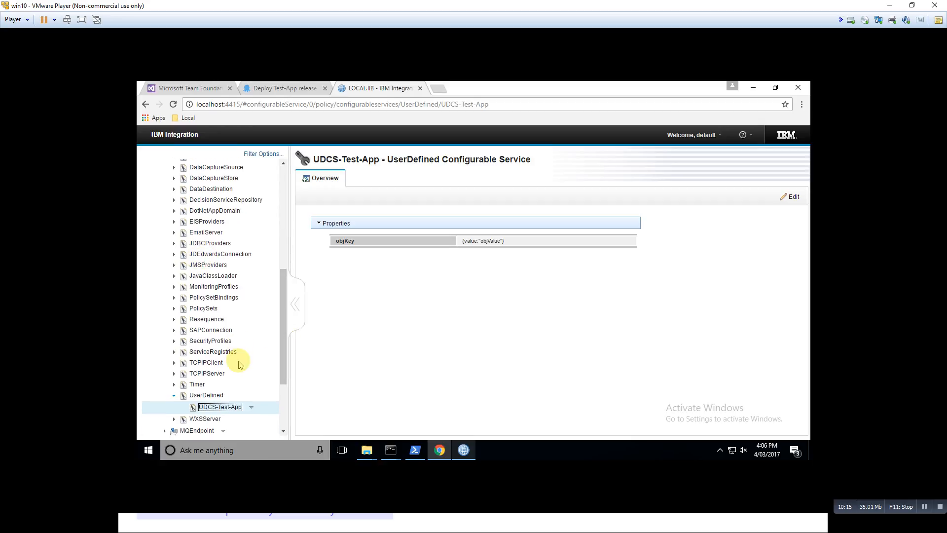
pyautogui.moveTo(283, 366); pyautogui.dragTo(284, 404)
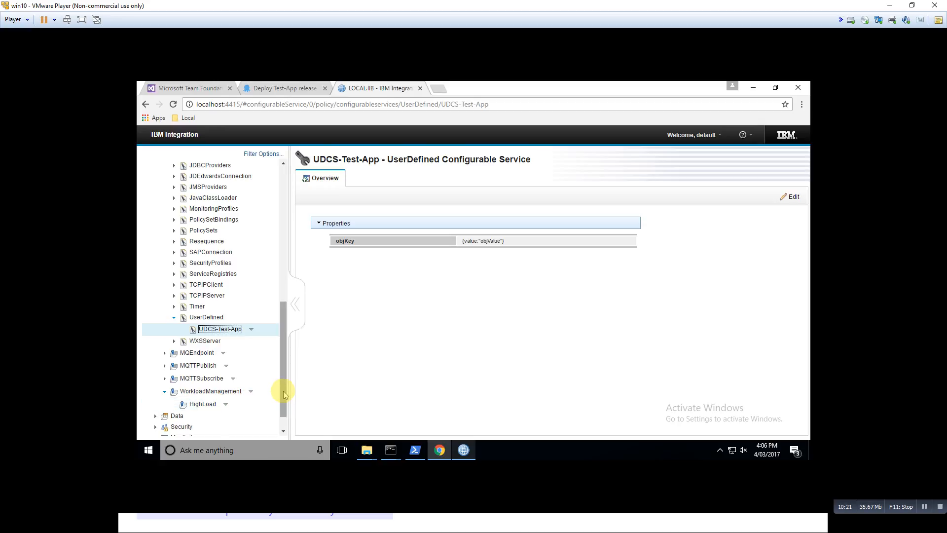
# Switch to the runmqsc LOCAL.QM command prompt, rerun the display command for the local queue TEST, and minimize the window
pyautogui.moveTo(390, 453)
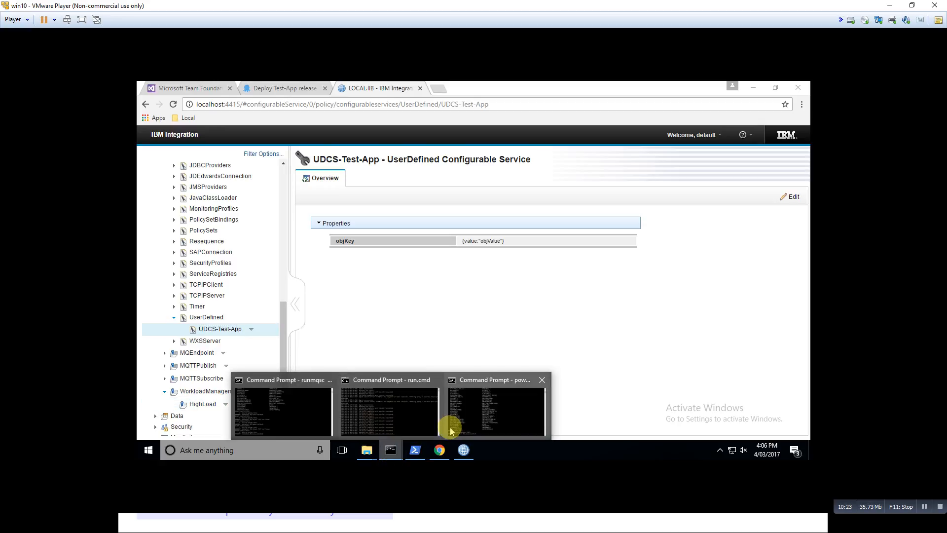
pyautogui.click(465, 421)
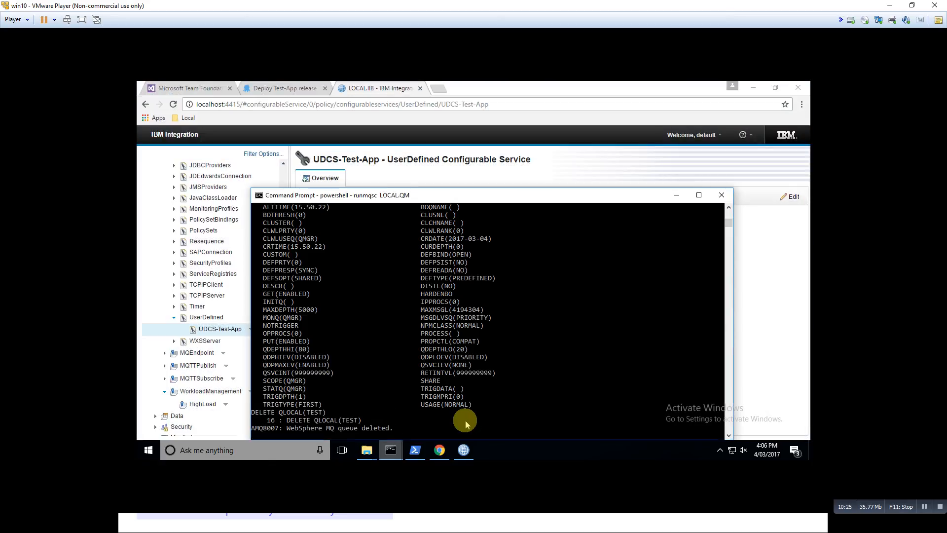
pyautogui.press('Up')
pyautogui.press('Up')
pyautogui.press('Return')
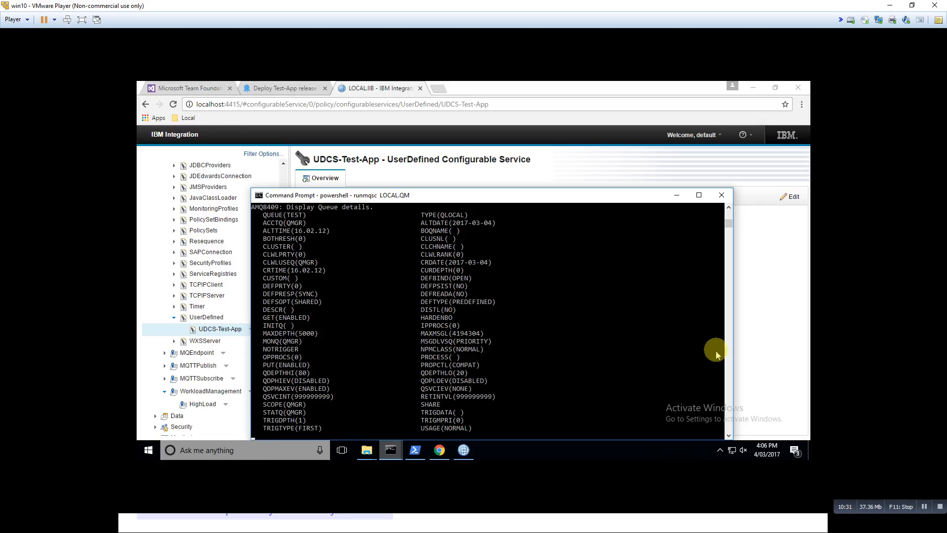
pyautogui.click(676, 194)
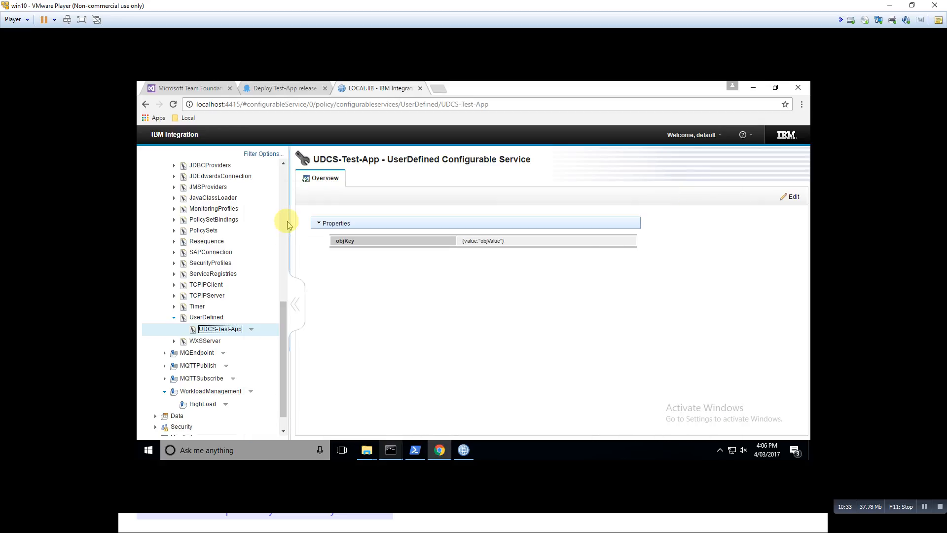
# Open the Test message flow under Test-App and review its Quick View and Advanced Properties, including the monitoring profile and wlmPolicy
pyautogui.scroll(8, 282, 271)
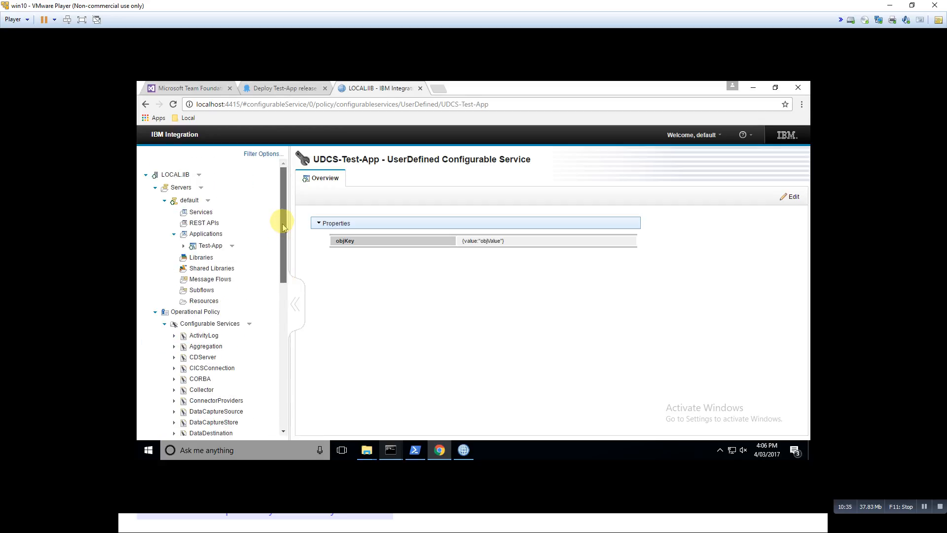
pyautogui.click(192, 246)
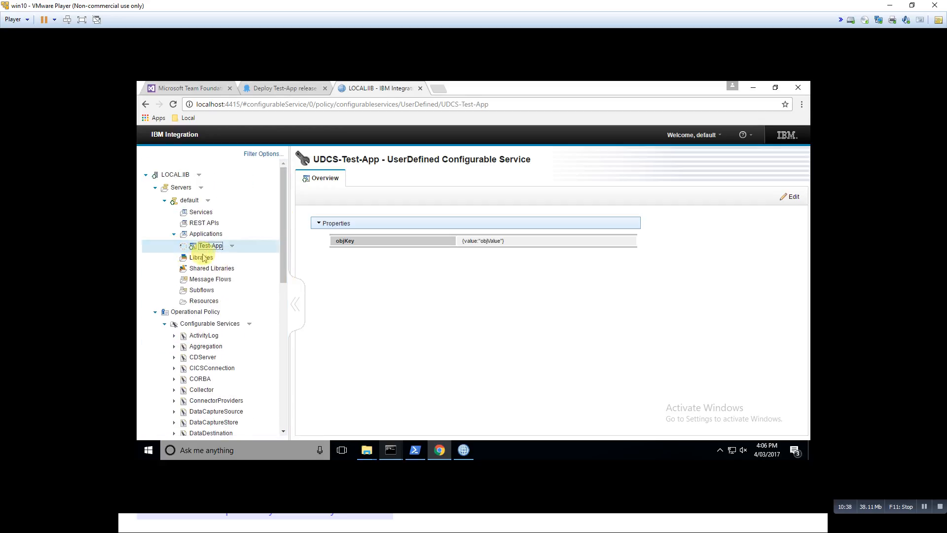
pyautogui.click(217, 269)
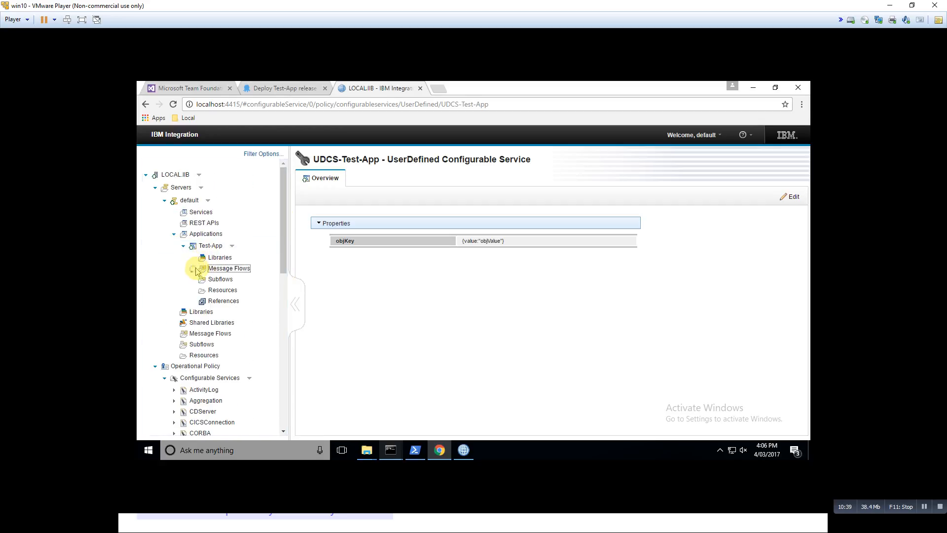
pyautogui.click(218, 280)
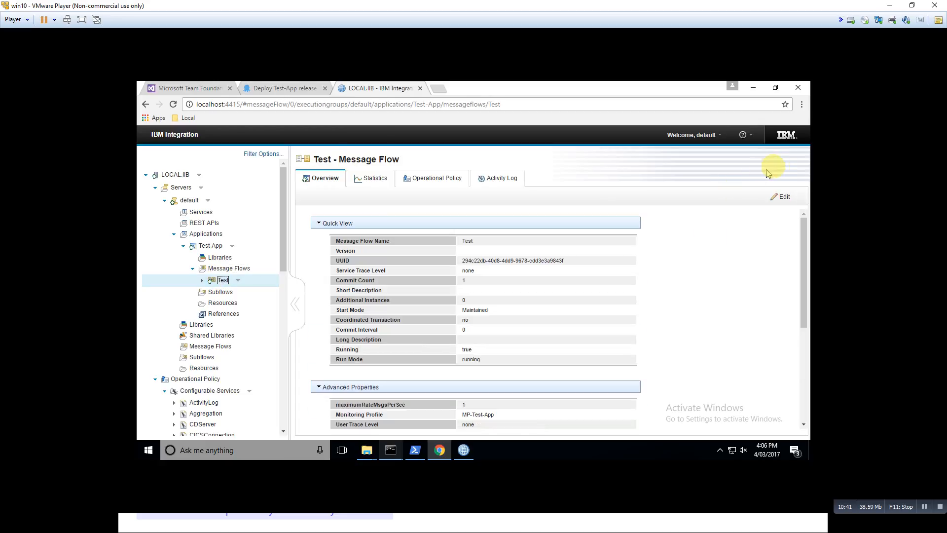
pyautogui.moveTo(803, 237); pyautogui.dragTo(804, 254)
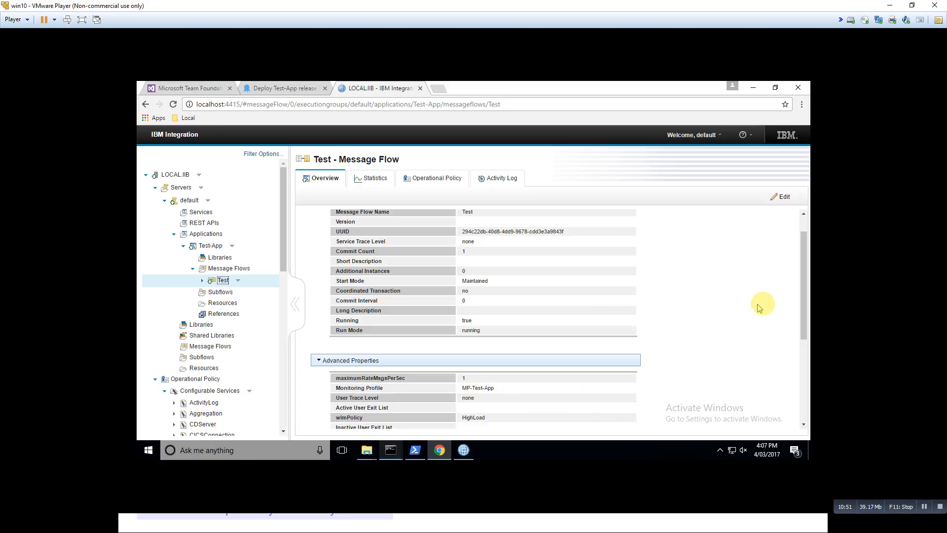
pyautogui.moveTo(803, 306); pyautogui.dragTo(802, 312)
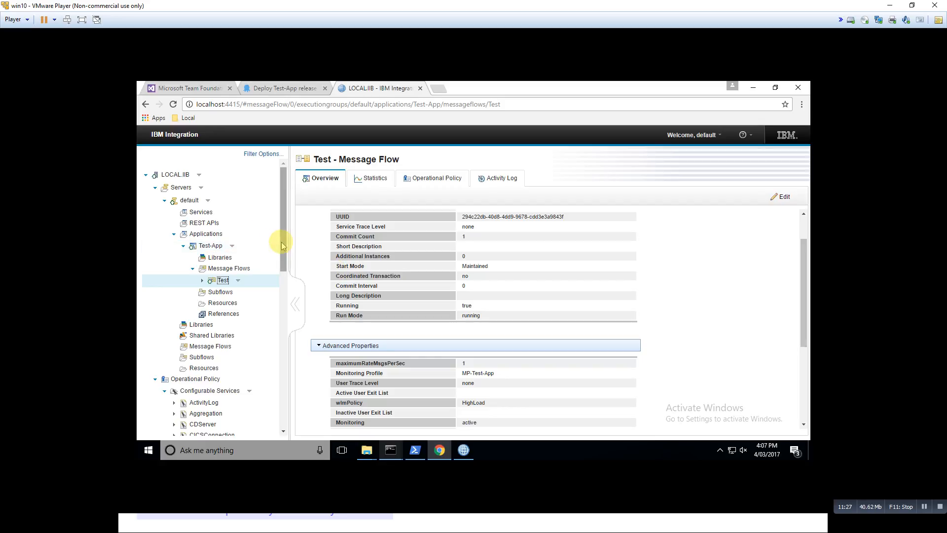
pyautogui.moveTo(282, 246)
pyautogui.mouseDown()
pyautogui.moveTo(282, 280)
pyautogui.moveTo(284, 236)
pyautogui.mouseUp()
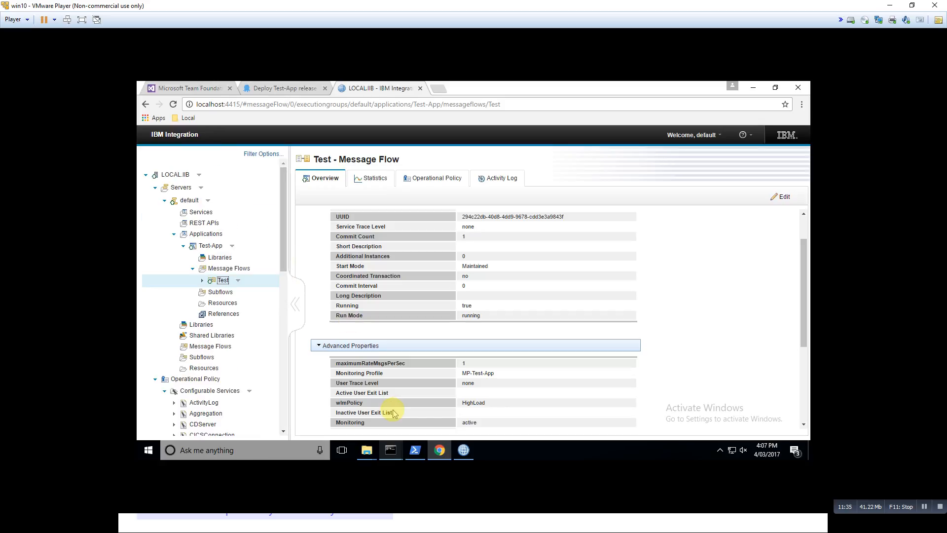
# Switch from the virtual machine to another open window
pyautogui.hotkey('alt', 'Tab')
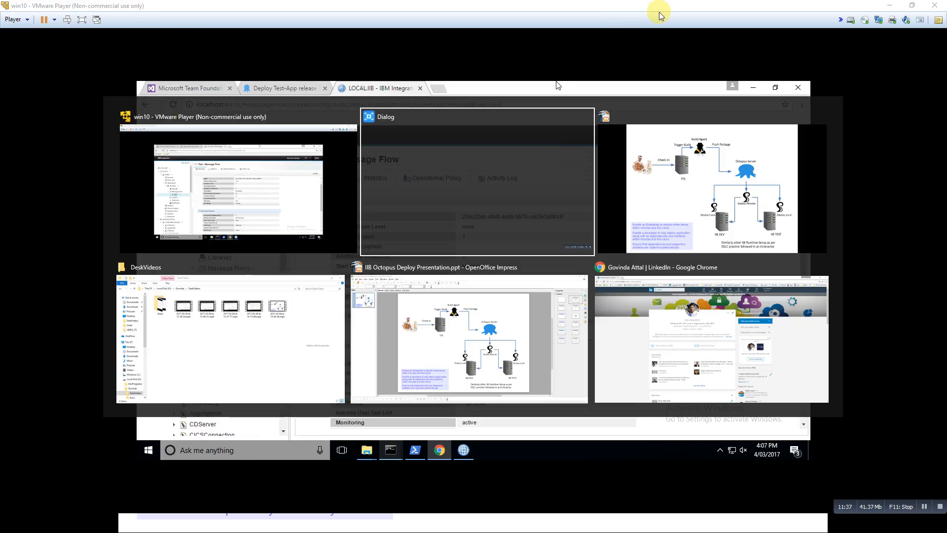